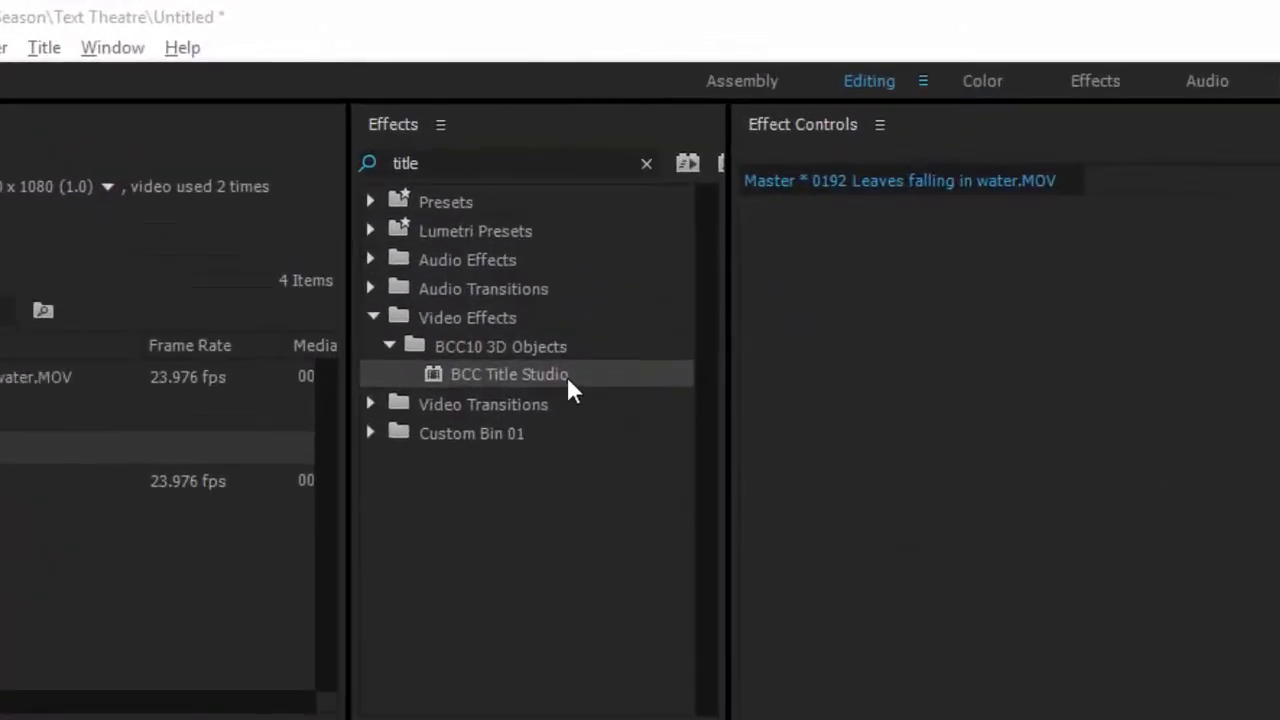
Step: Apply the BCC Title Studio effect to the first Color Matte clip on track V2 and cancel out of the title editor
left_click_drag(579, 375, 455, 413)
left_click(500, 141)
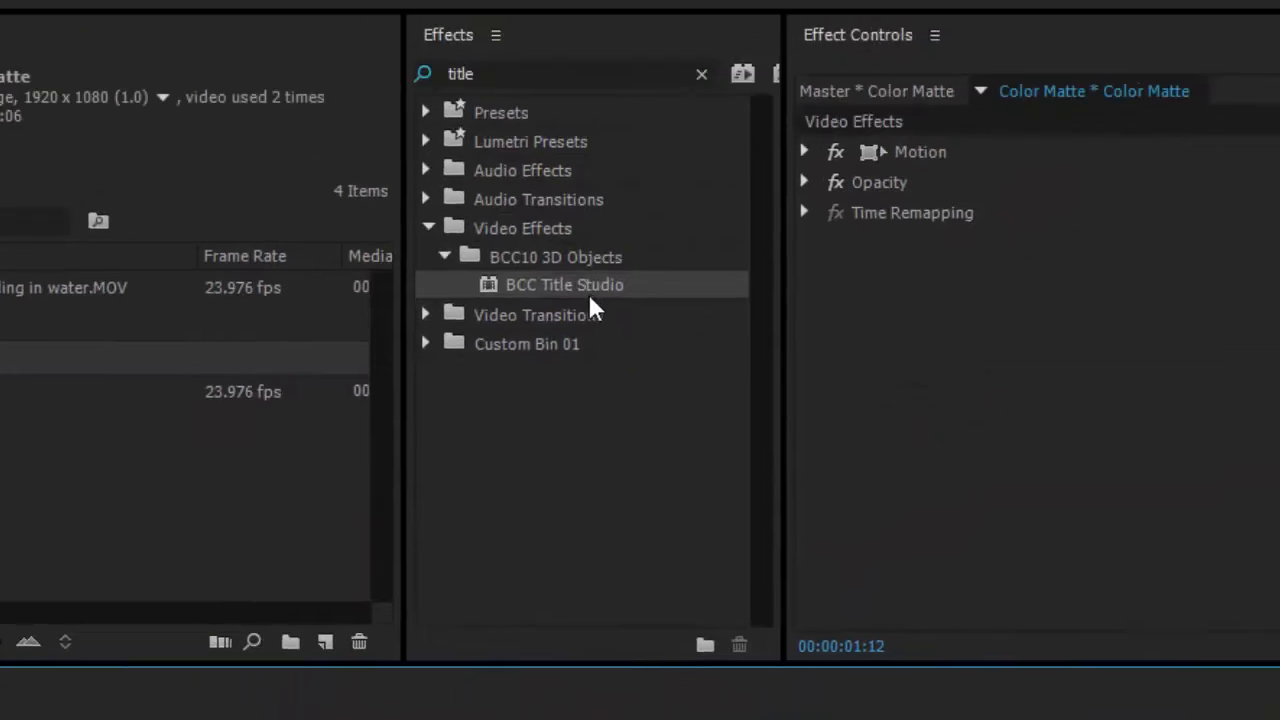
left_click_drag(605, 290, 591, 463)
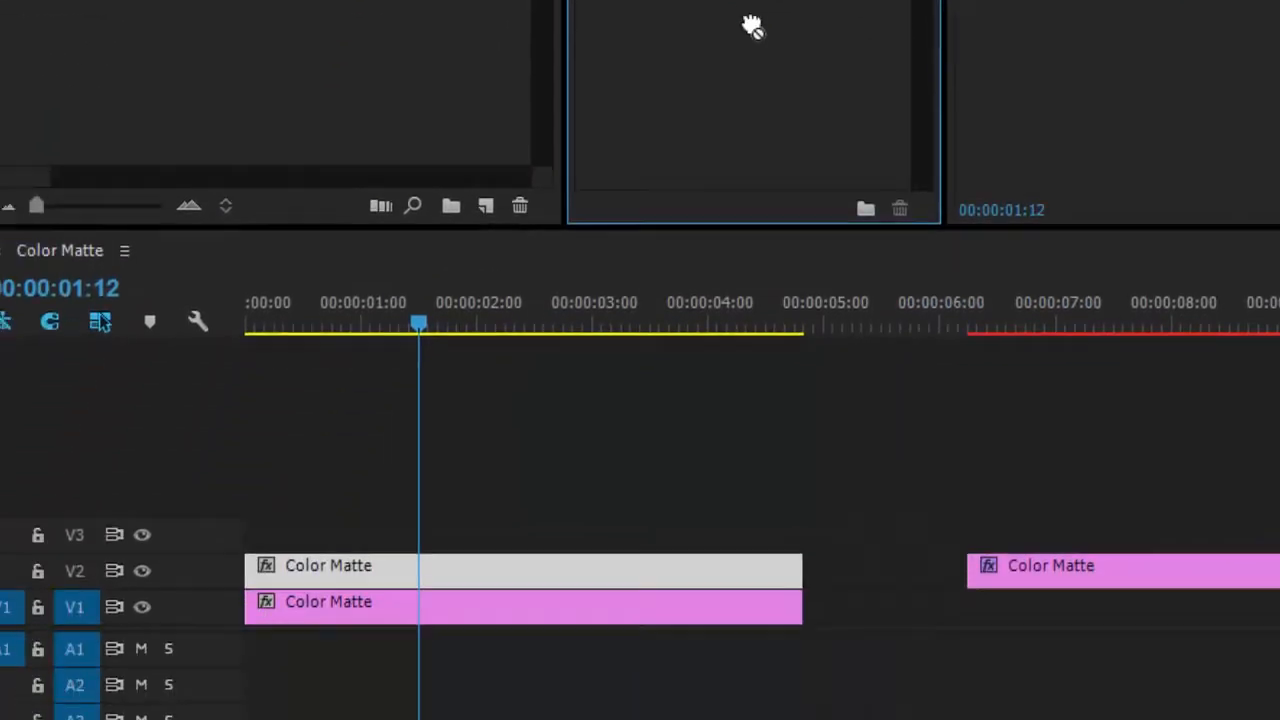
left_click_drag(752, 27, 490, 577)
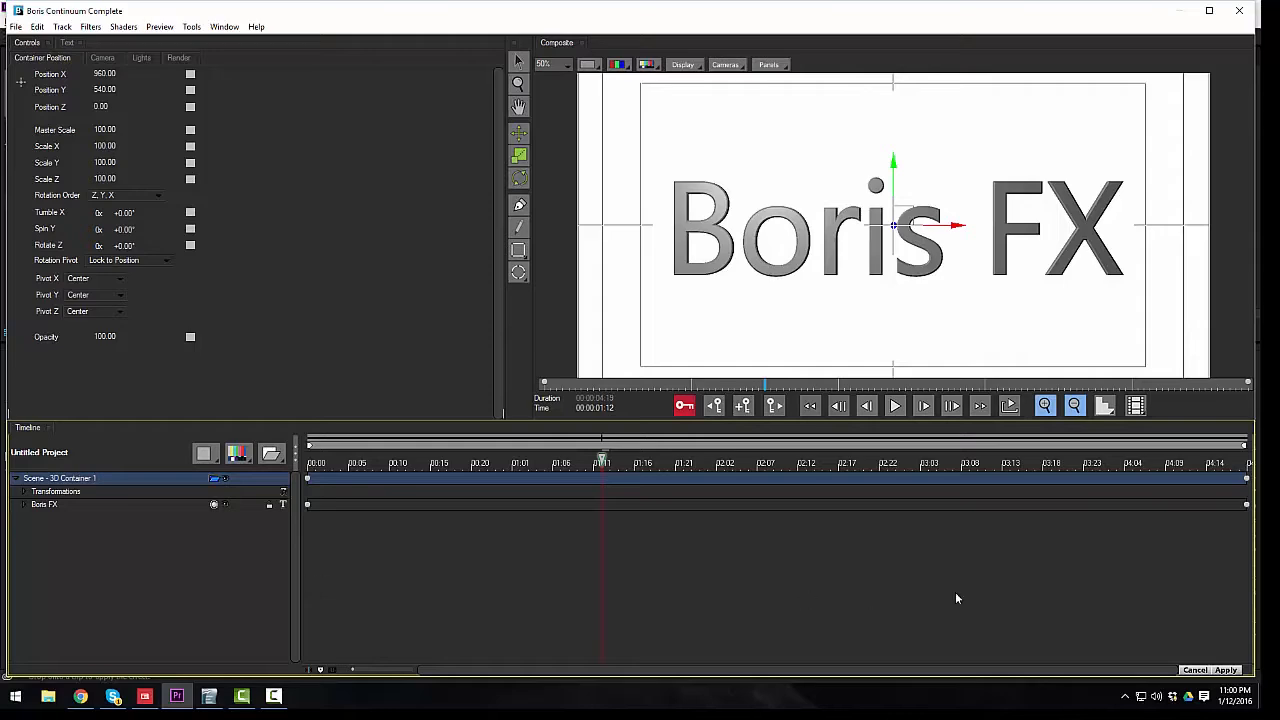
left_click(1193, 672)
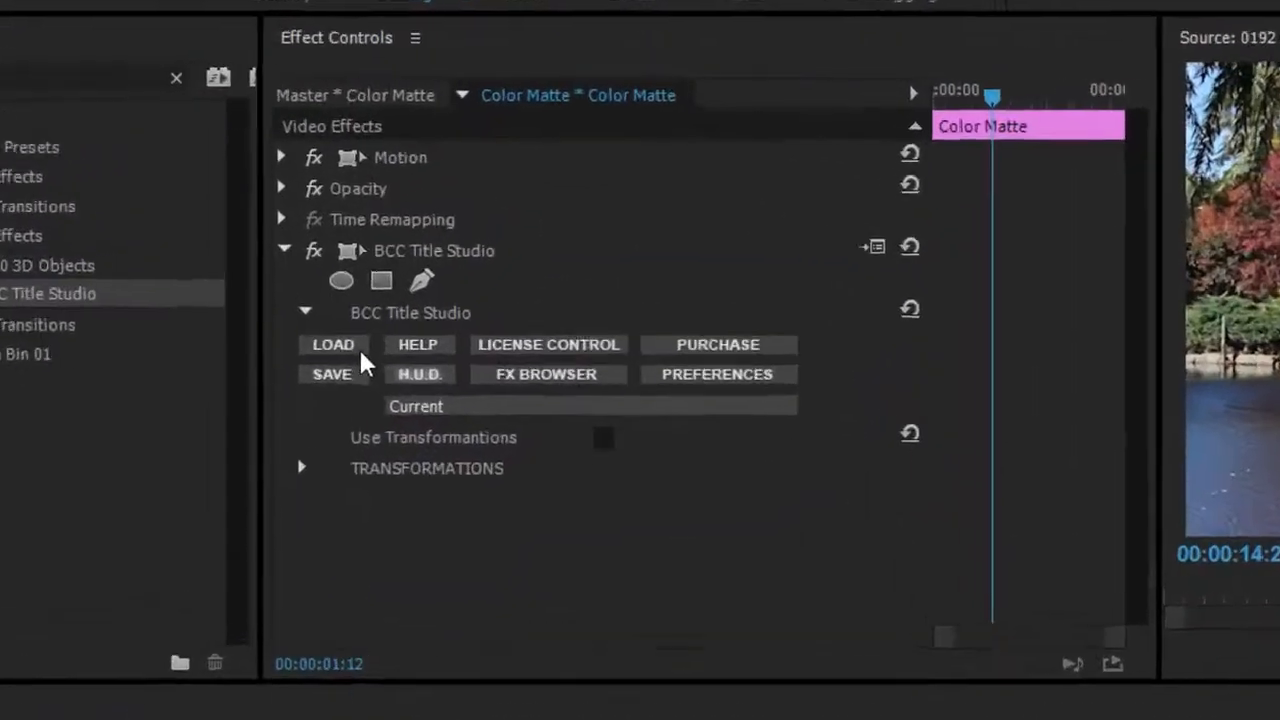
Step: Load the Flow.bsp preset into the clip's BCC Title Studio effect
left_click(345, 347)
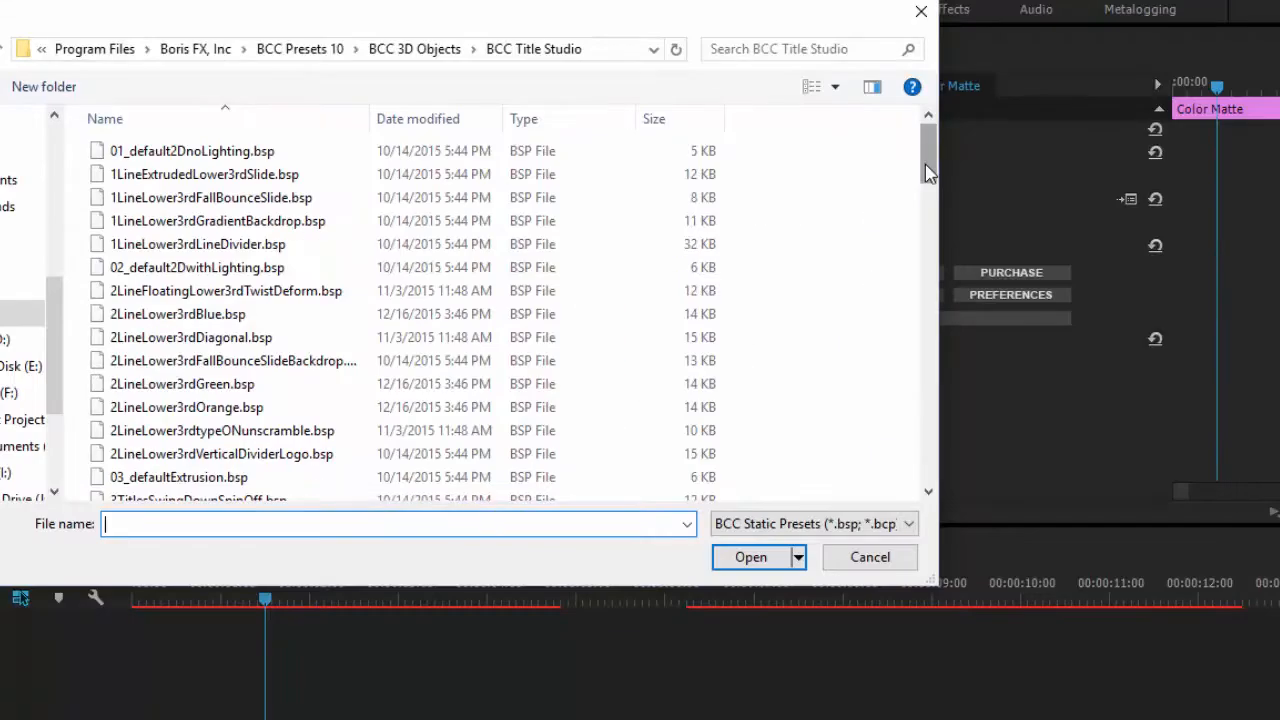
left_click_drag(925, 165, 893, 313)
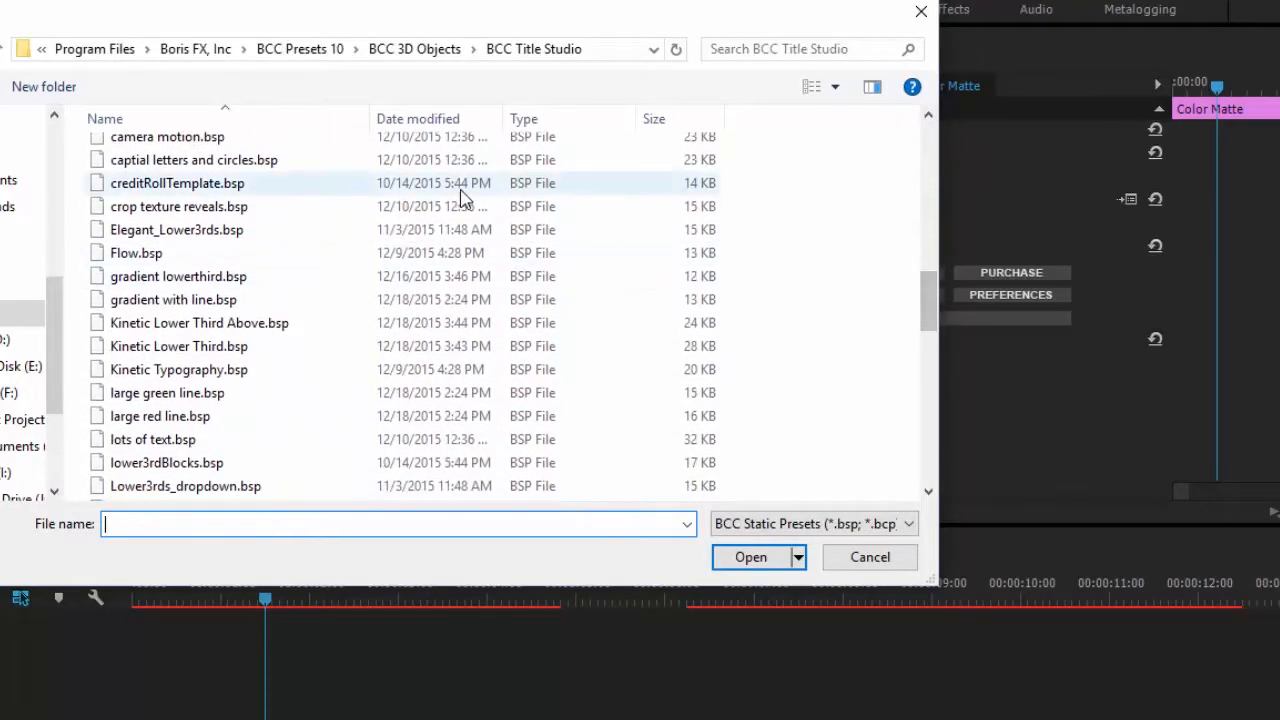
left_click(294, 253)
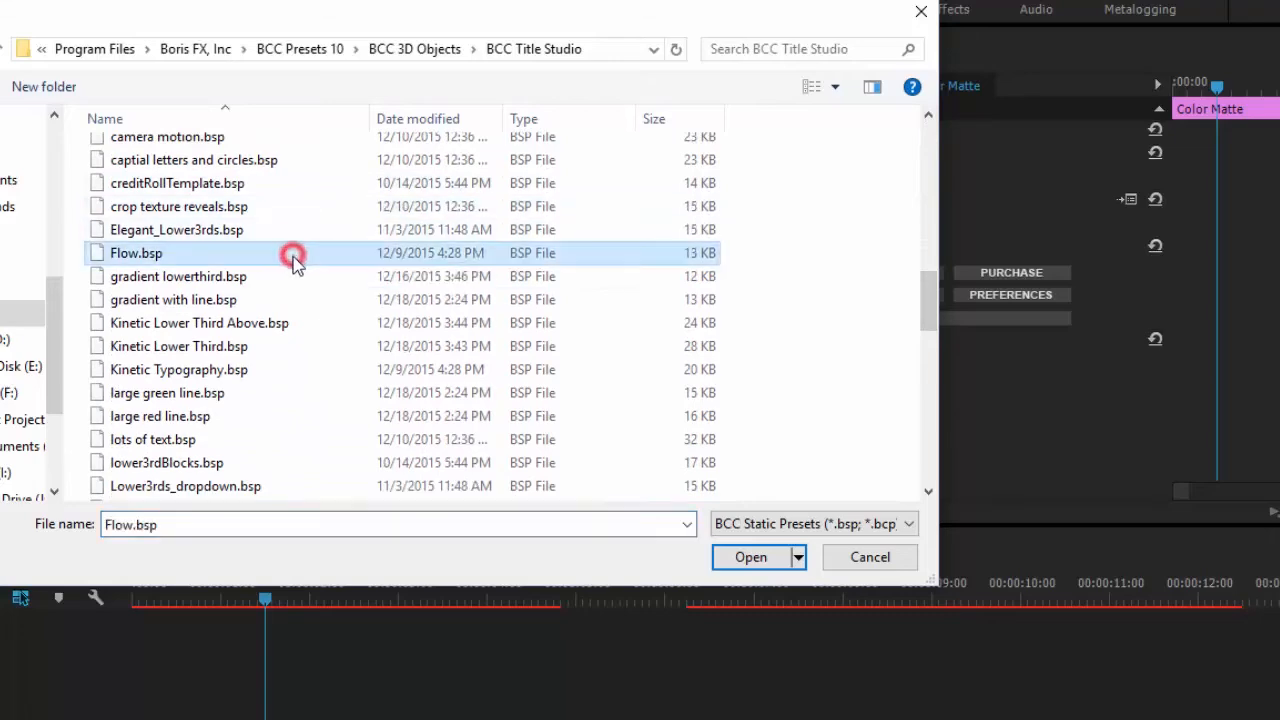
left_click(748, 557)
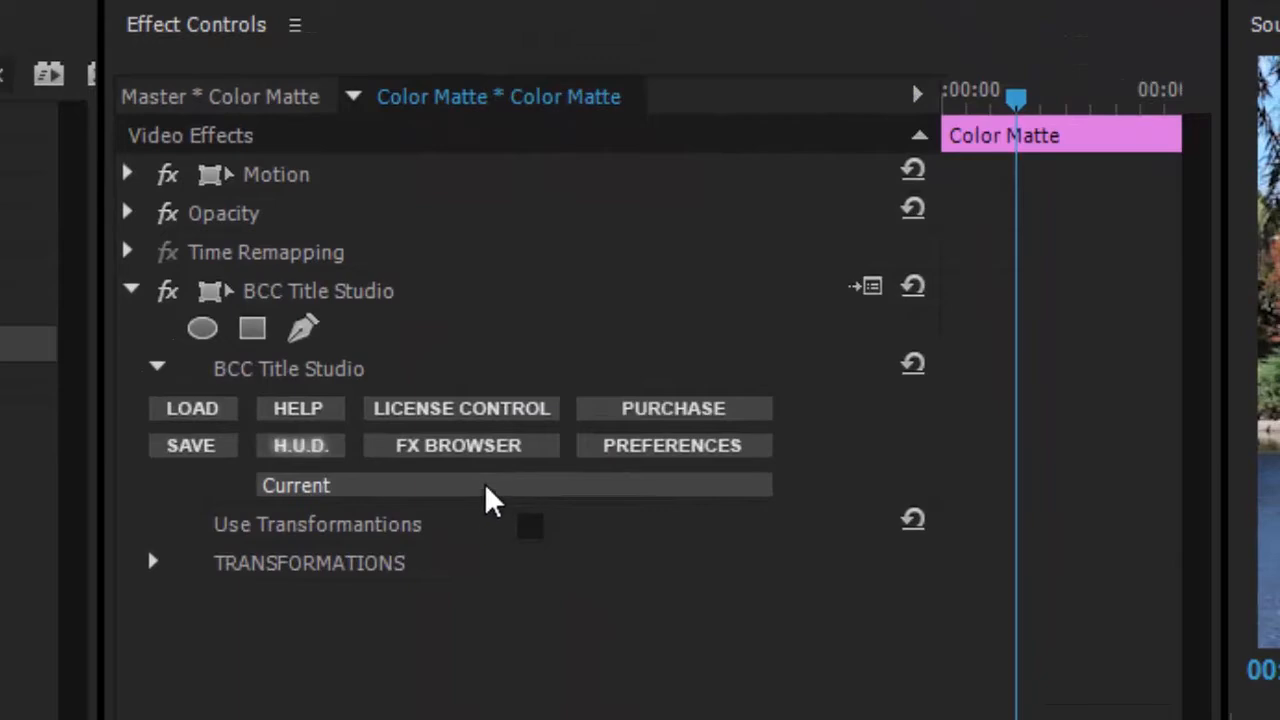
Step: Browse the BCC Title Studio presets in the FX Browser and preview 2LineLower3rdBlue.bsp
left_click(500, 450)
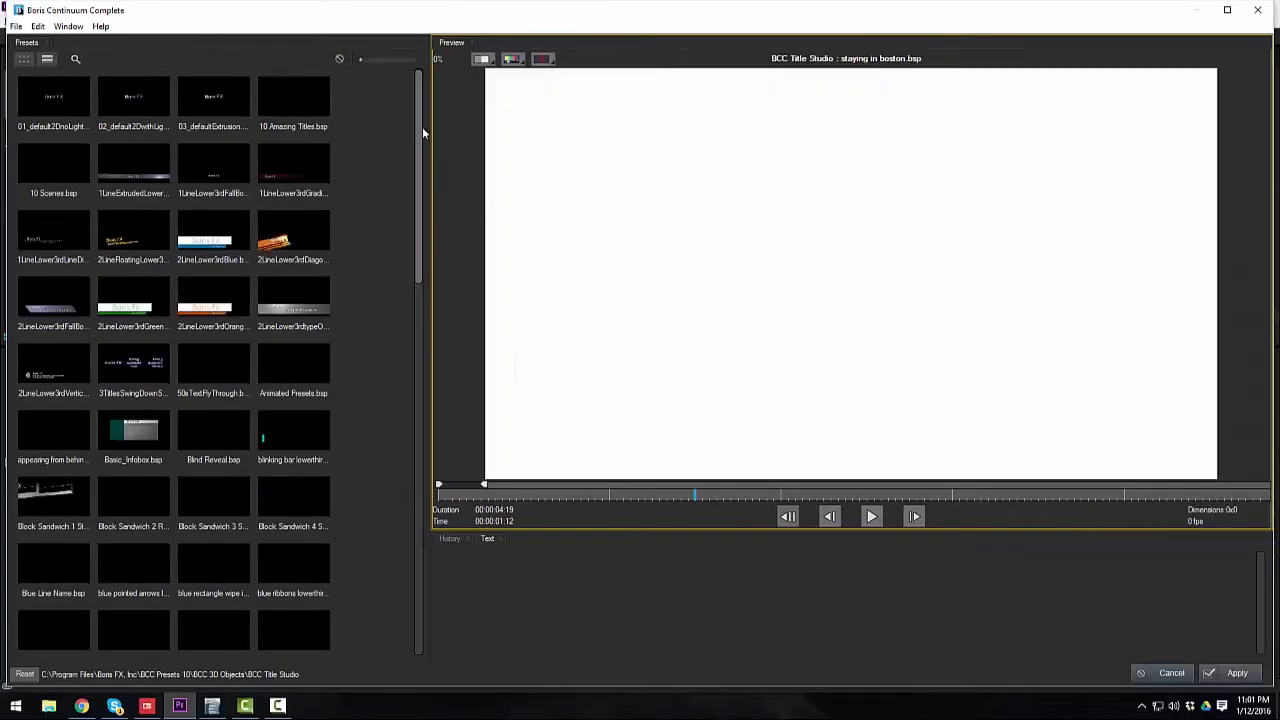
left_click(214, 238)
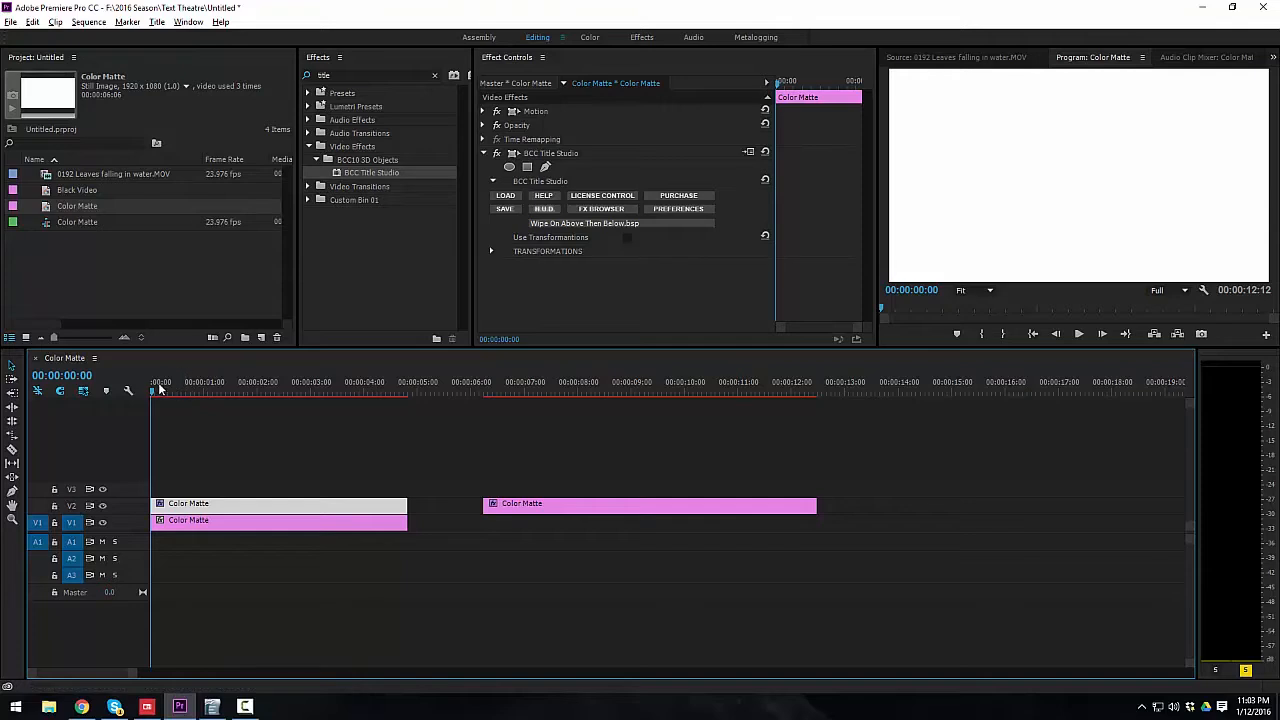
Step: Play back the title animation on the first Color Matte clip from the start of the sequence
key("space")
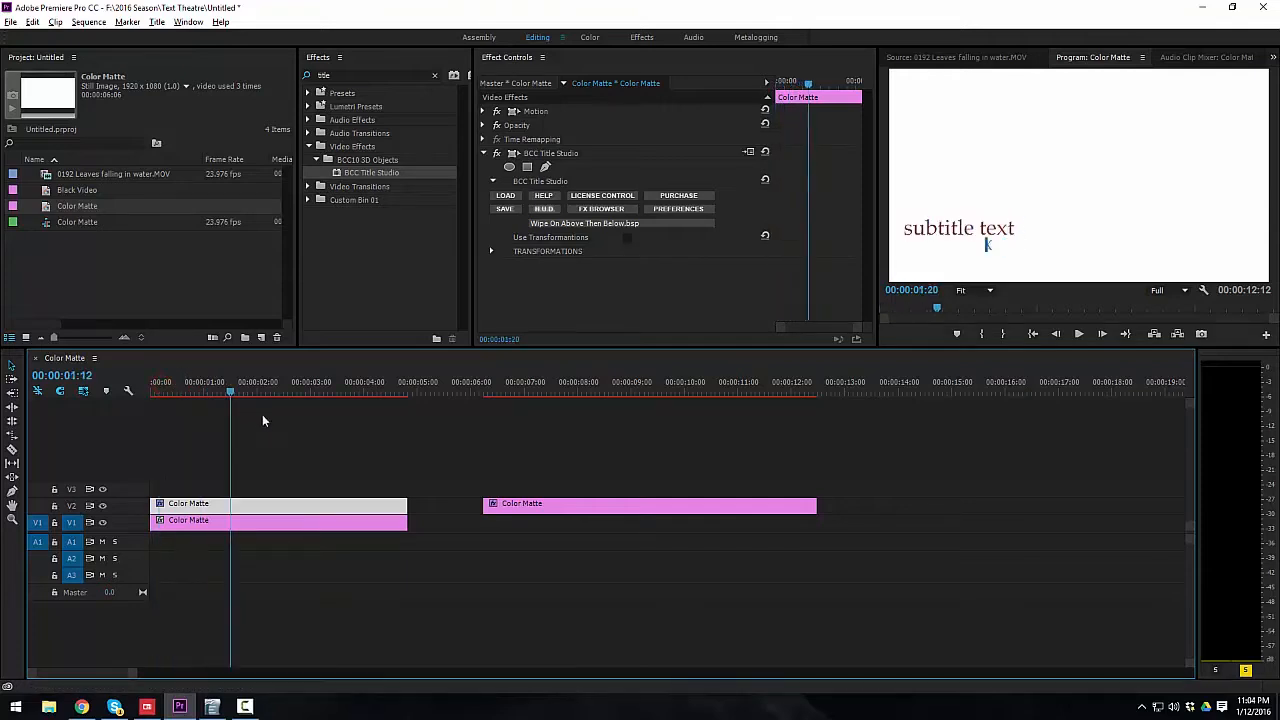
left_click_drag(262, 414, 310, 427)
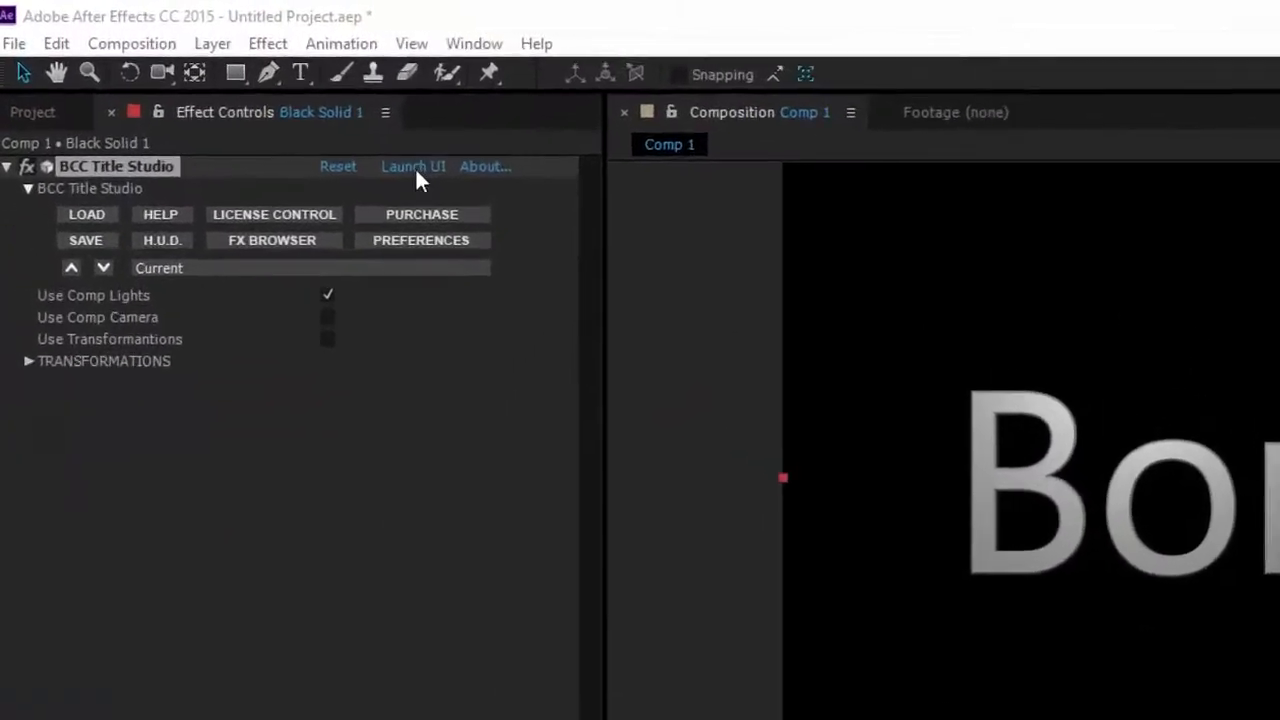
Step: Launch the Title Studio interface from the BCC Title Studio effect in After Effects, Media Composer and Premiere Pro
left_click(225, 90)
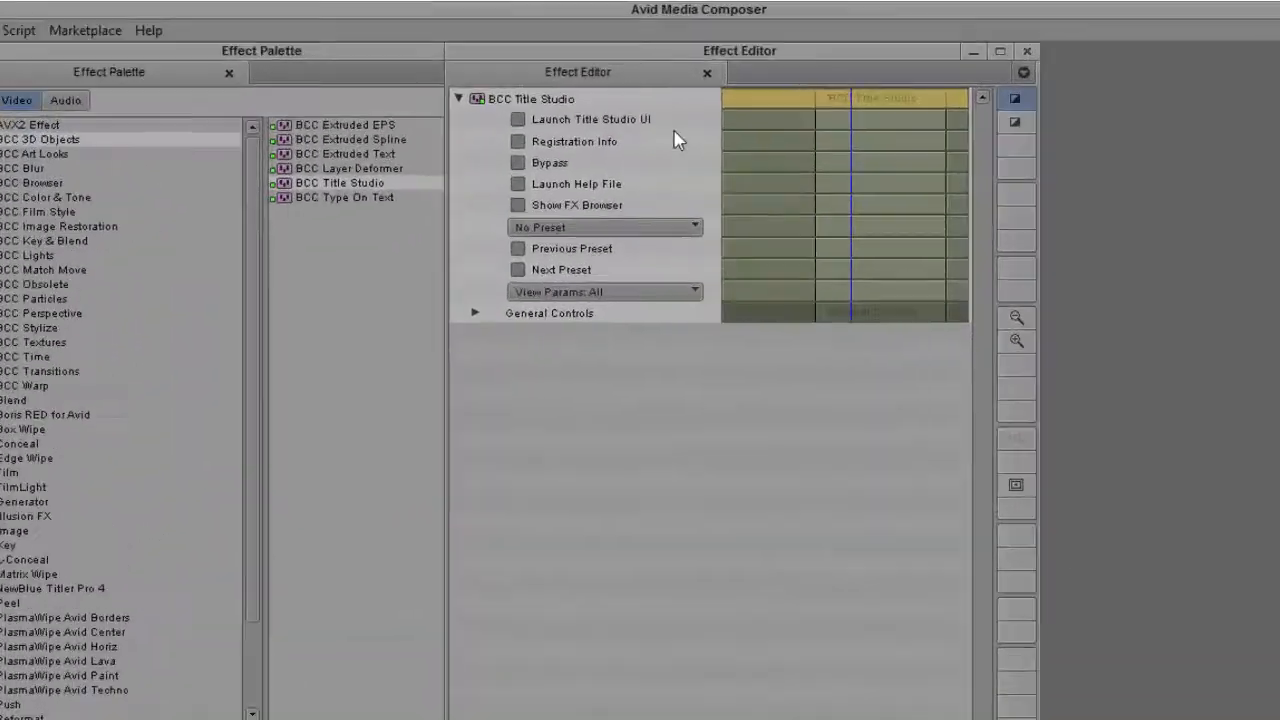
left_click(650, 80)
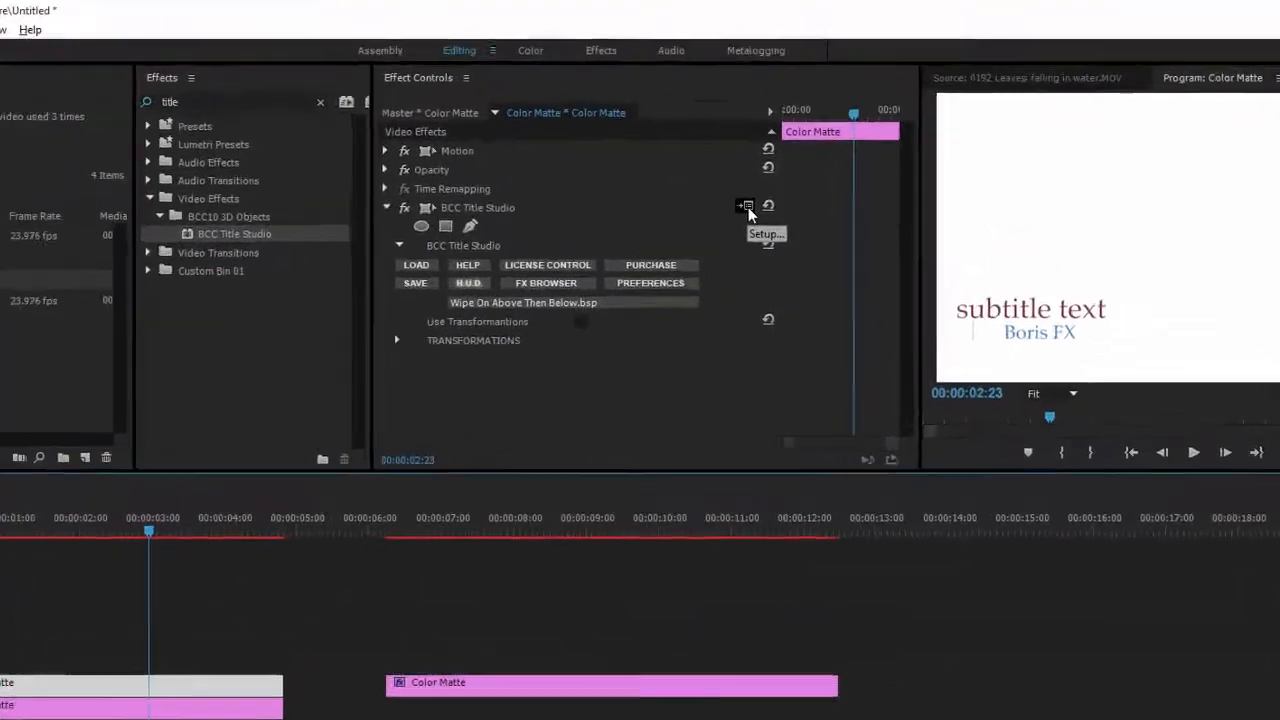
left_click(735, 279)
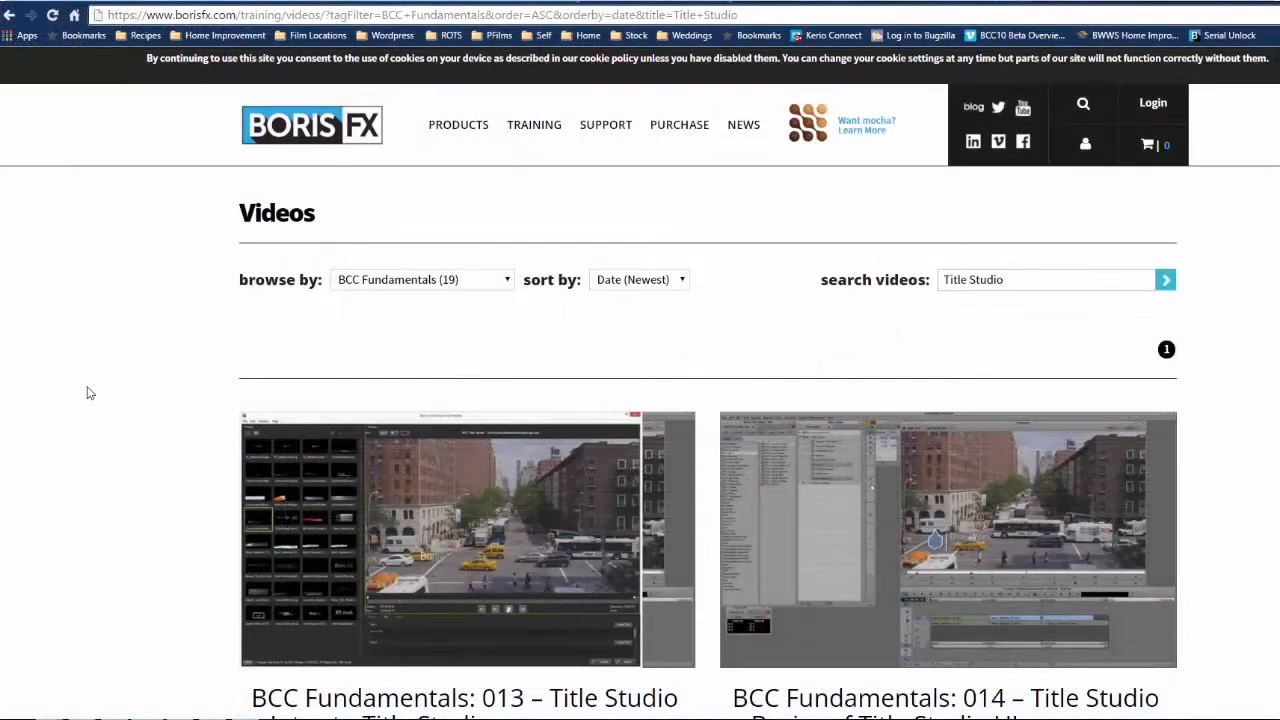
Step: Look through the BCC Fundamentals training videos about Title Studio on the Boris FX website
scroll(88, 395, "down", 3)
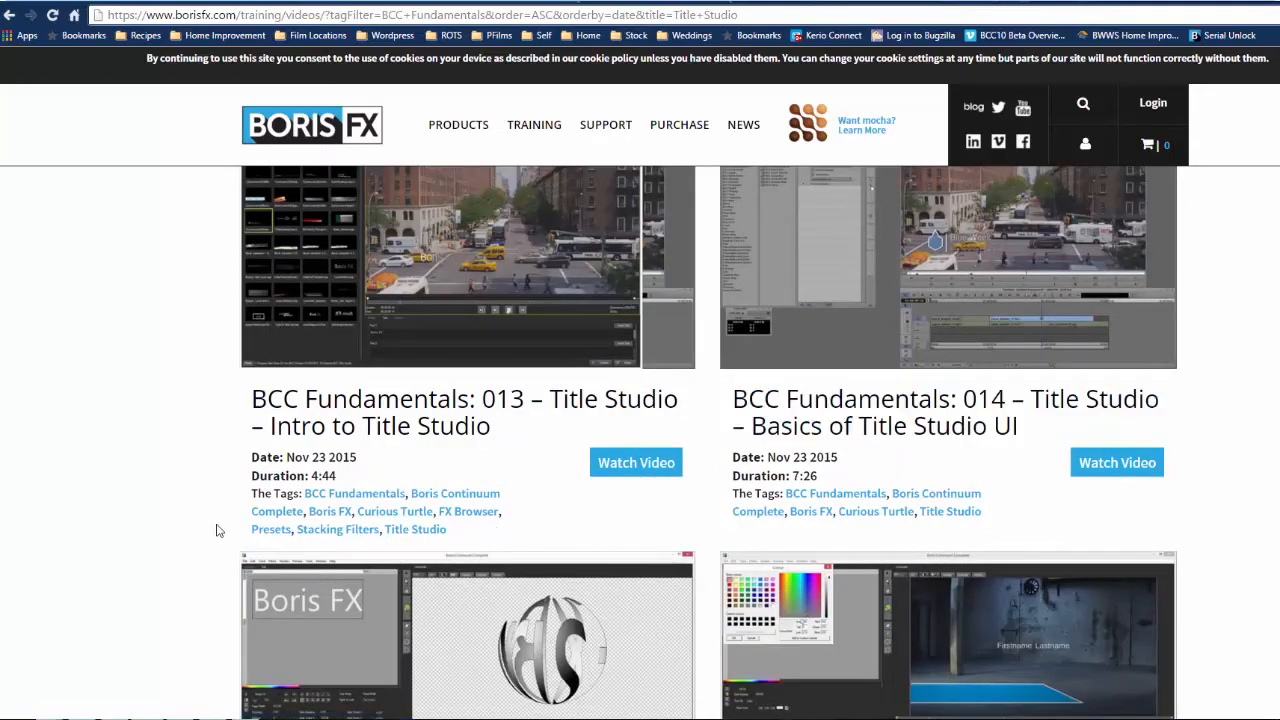
scroll(200, 557, "down", 2)
scroll(201, 557, "down", 1)
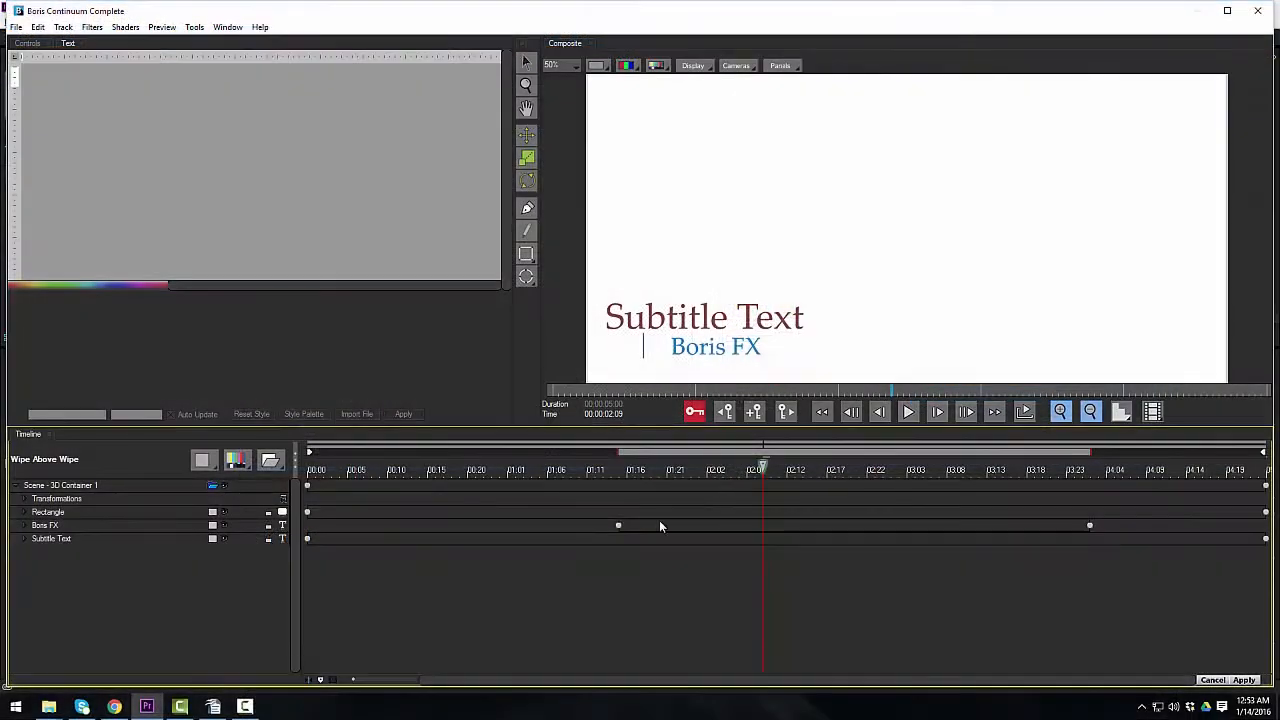
Step: Replace the Subtitle Text track's wording with "Staying In"
left_click(64, 538)
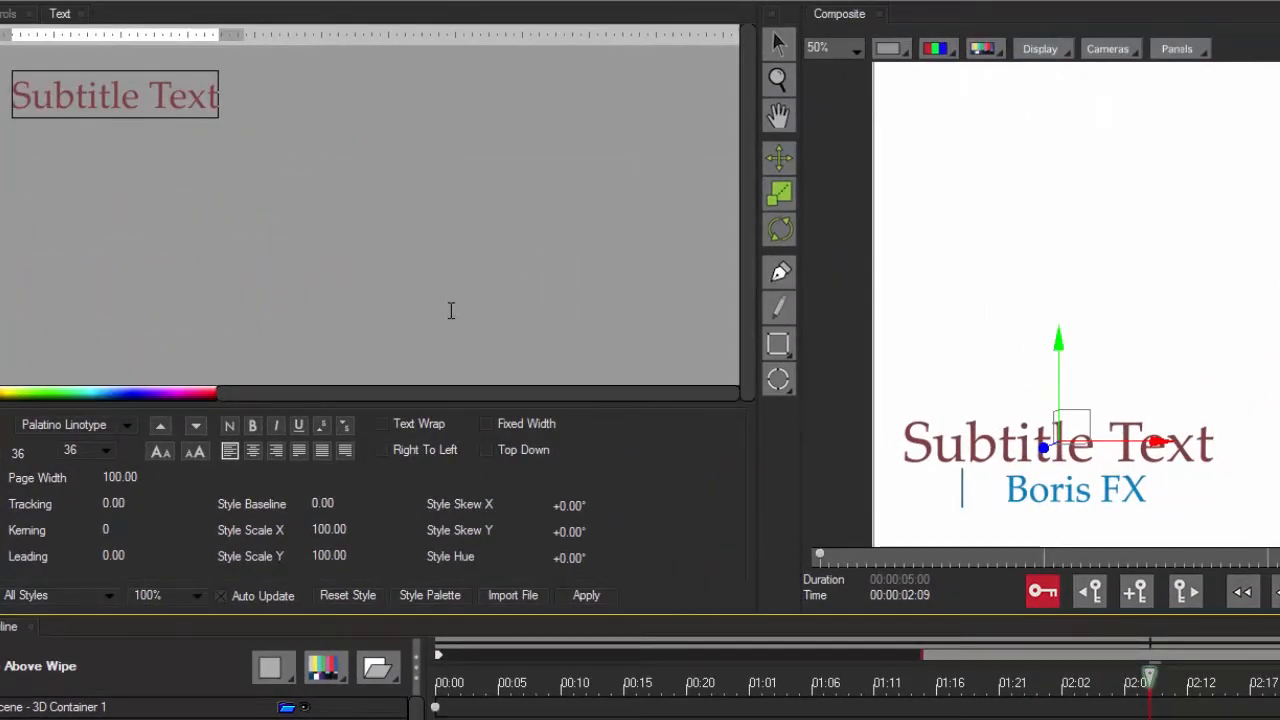
left_click(285, 111)
key("ctrl+a")
type("Stayi")
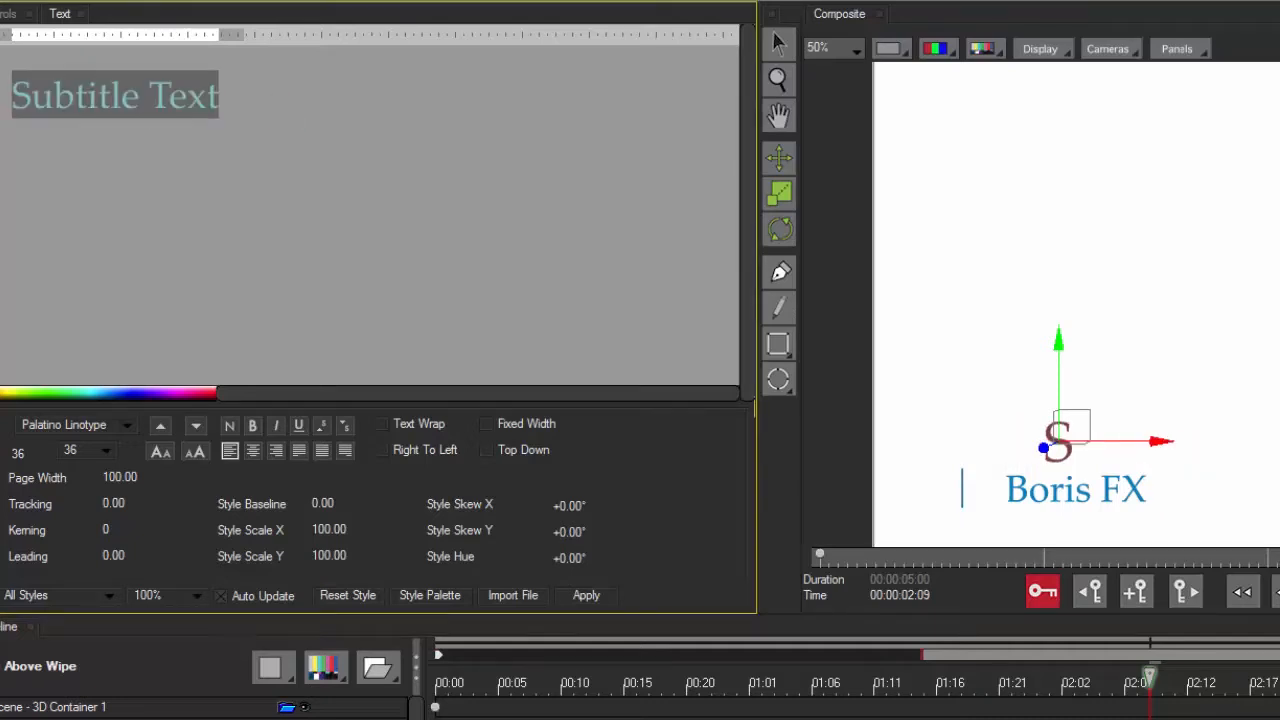
type("ng In")
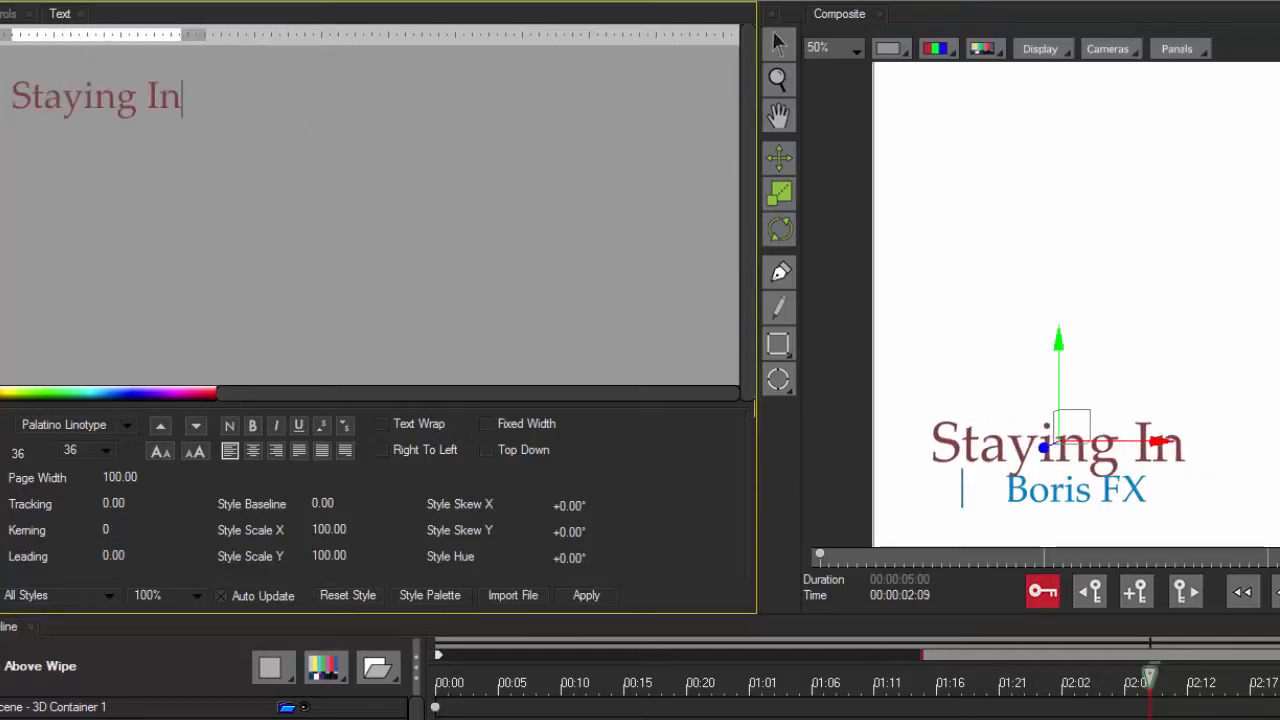
Step: Set all of the "Staying In" text to the hans hand font at size 24
key("ctrl+a")
left_click(126, 427)
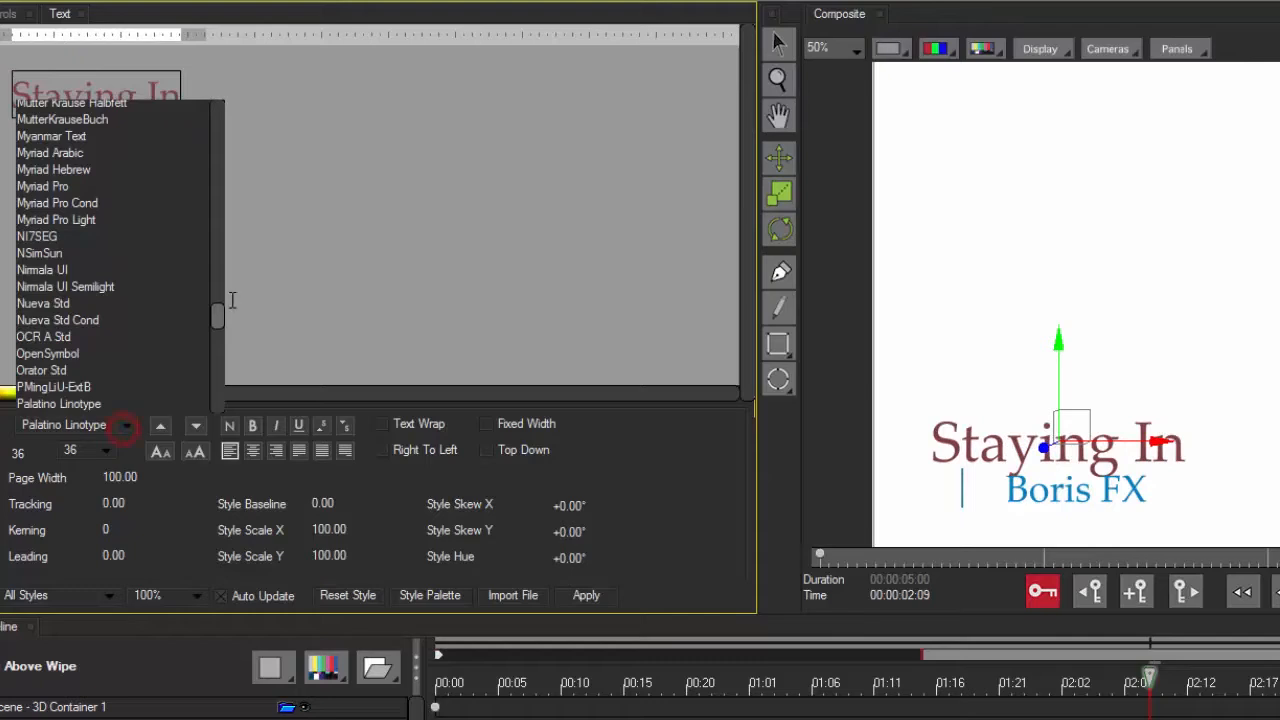
left_click_drag(208, 317, 205, 448)
left_click(42, 390)
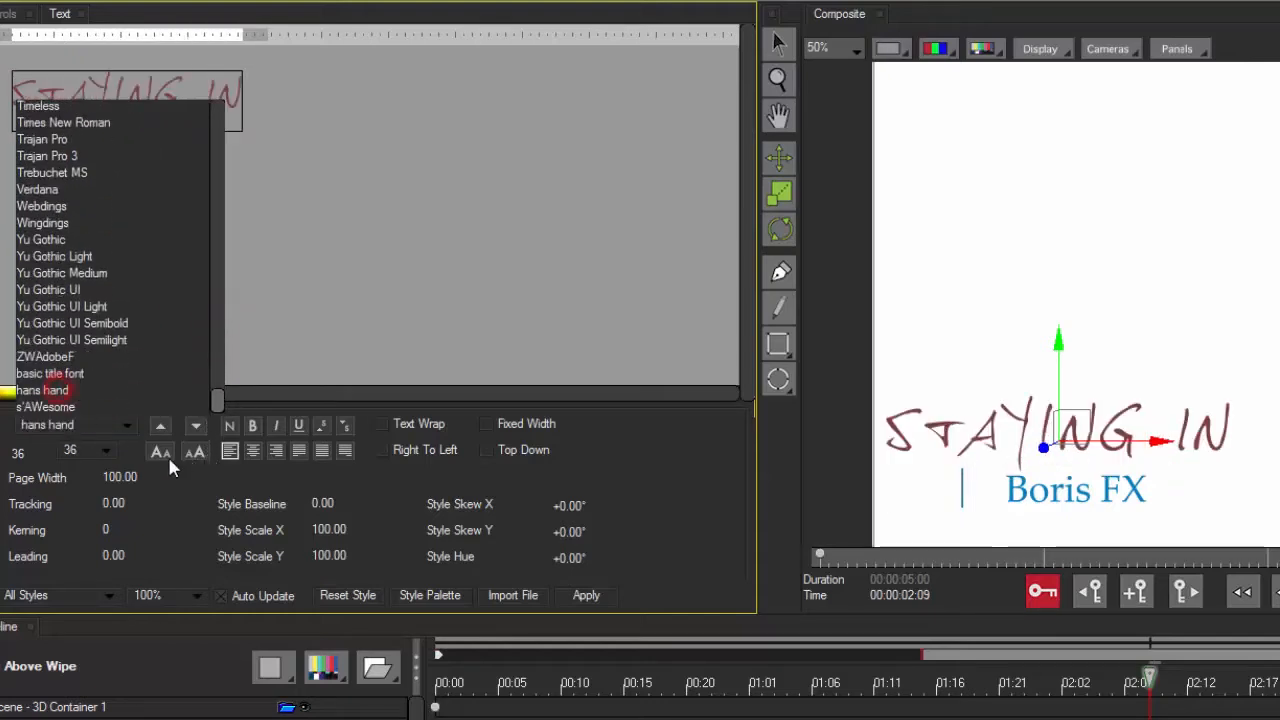
left_click(109, 455)
left_click(109, 457)
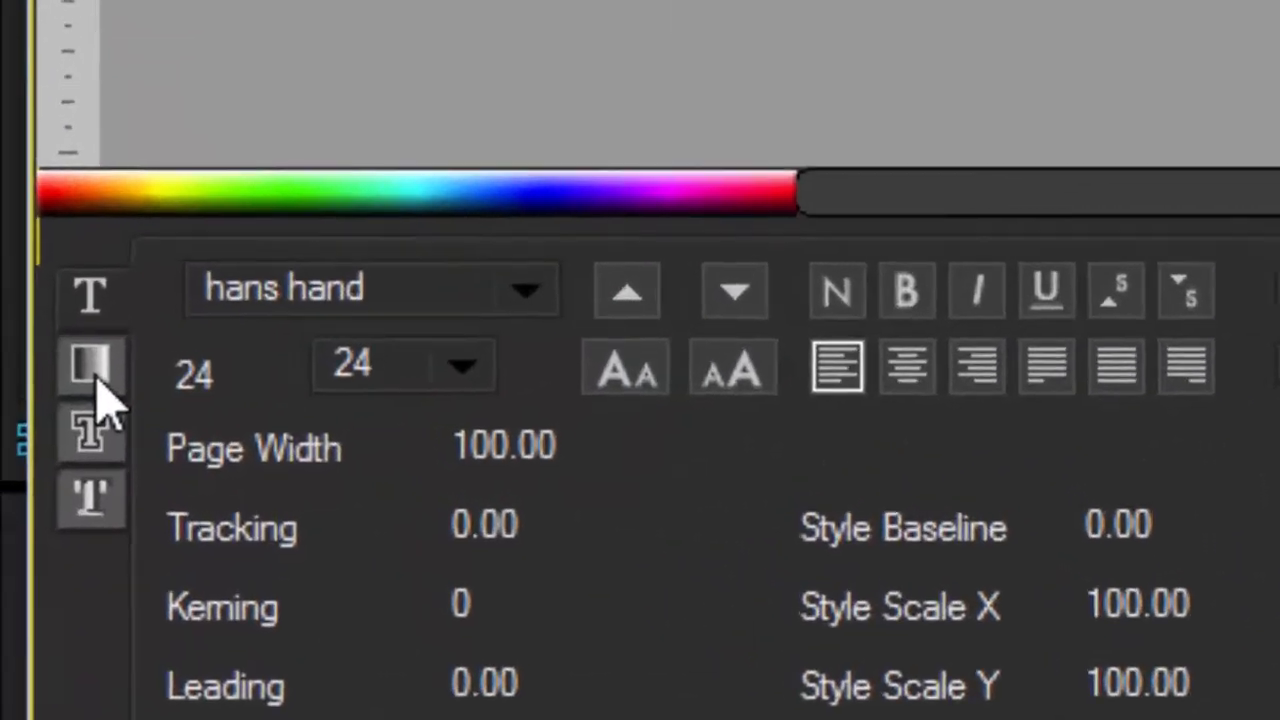
Step: Change the fill color of the "Staying In" text to green with RGB 0, 128, 64
left_click(99, 372)
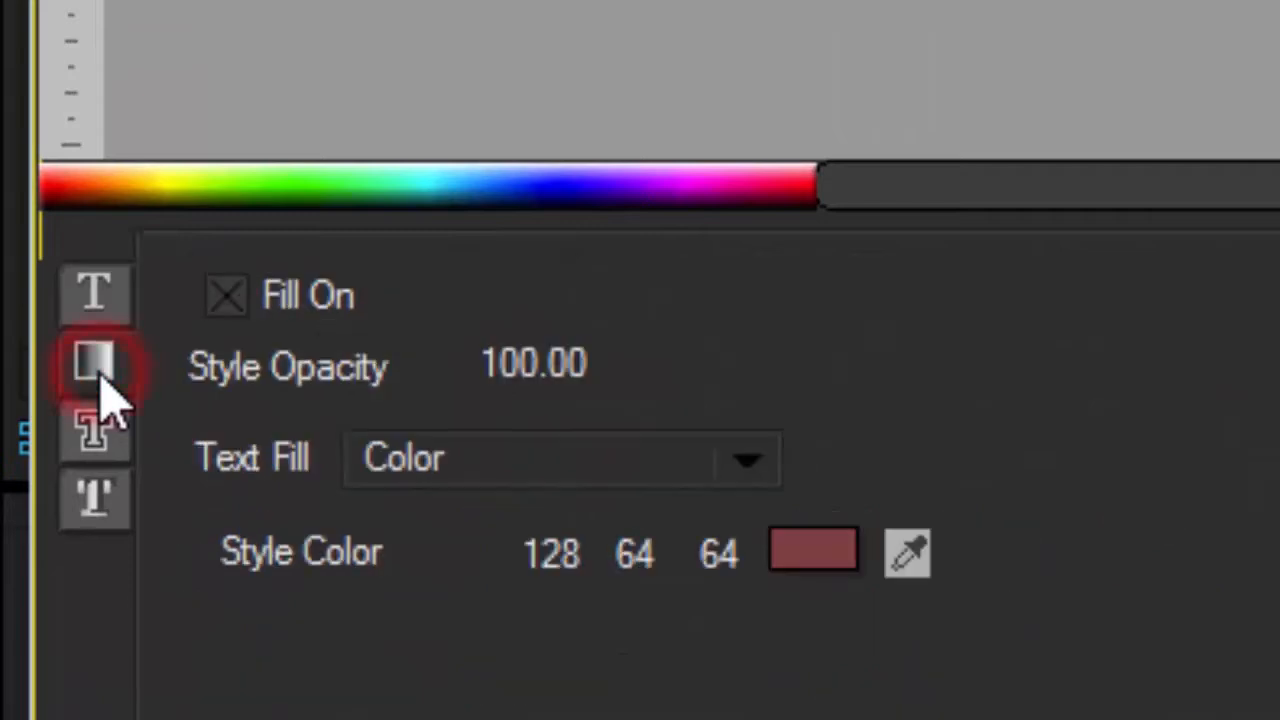
left_click(810, 560)
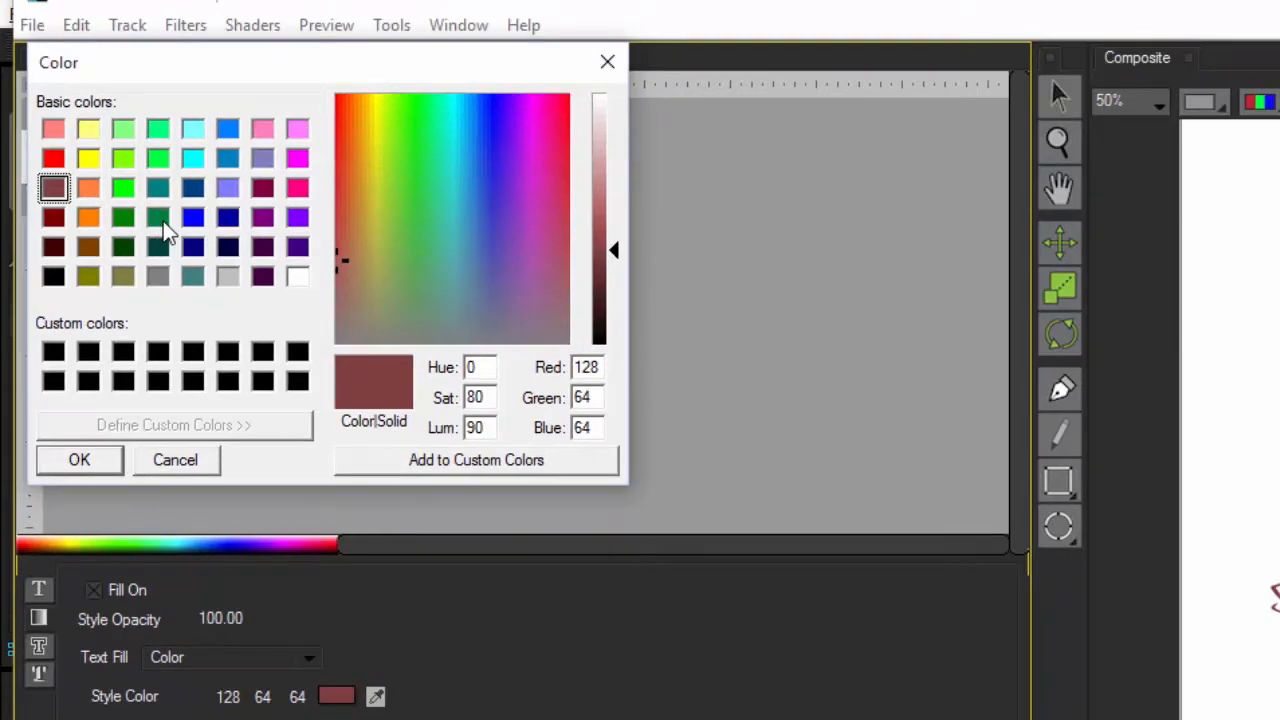
left_click(160, 219)
left_click(79, 460)
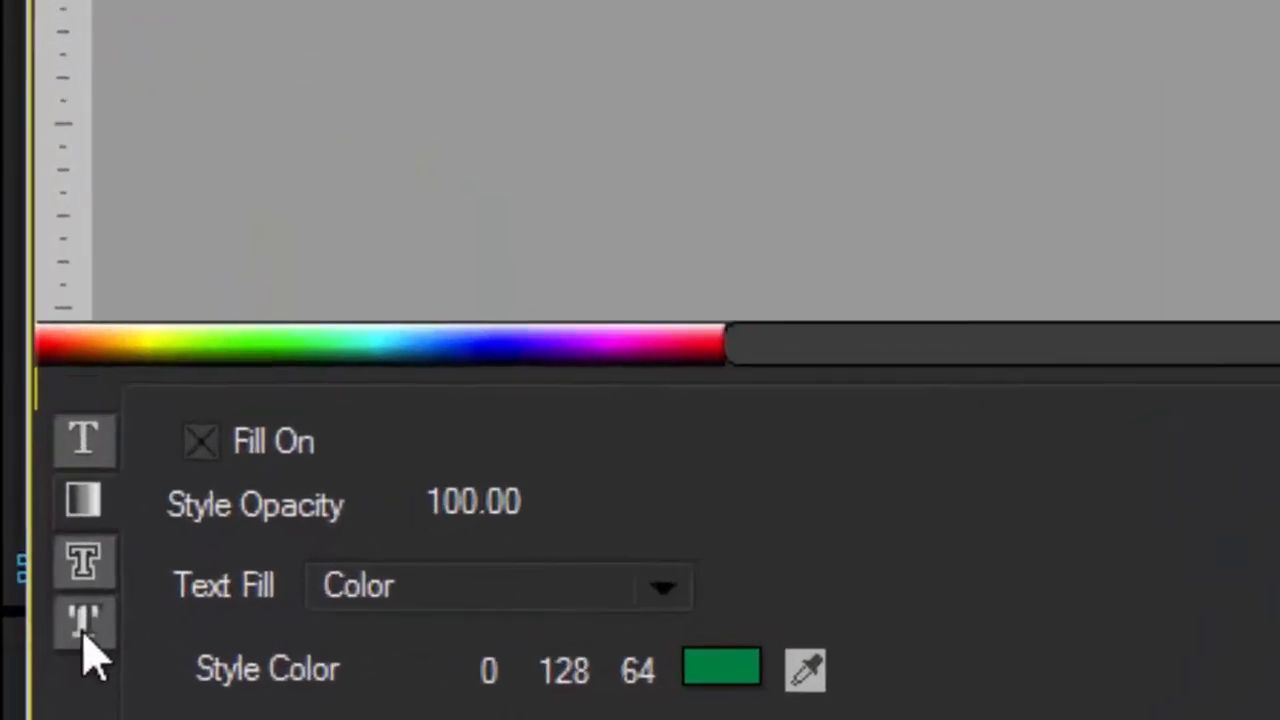
Step: Enable the first shadow on the "Staying In" text and set its type to Solid Shadow
left_click(104, 614)
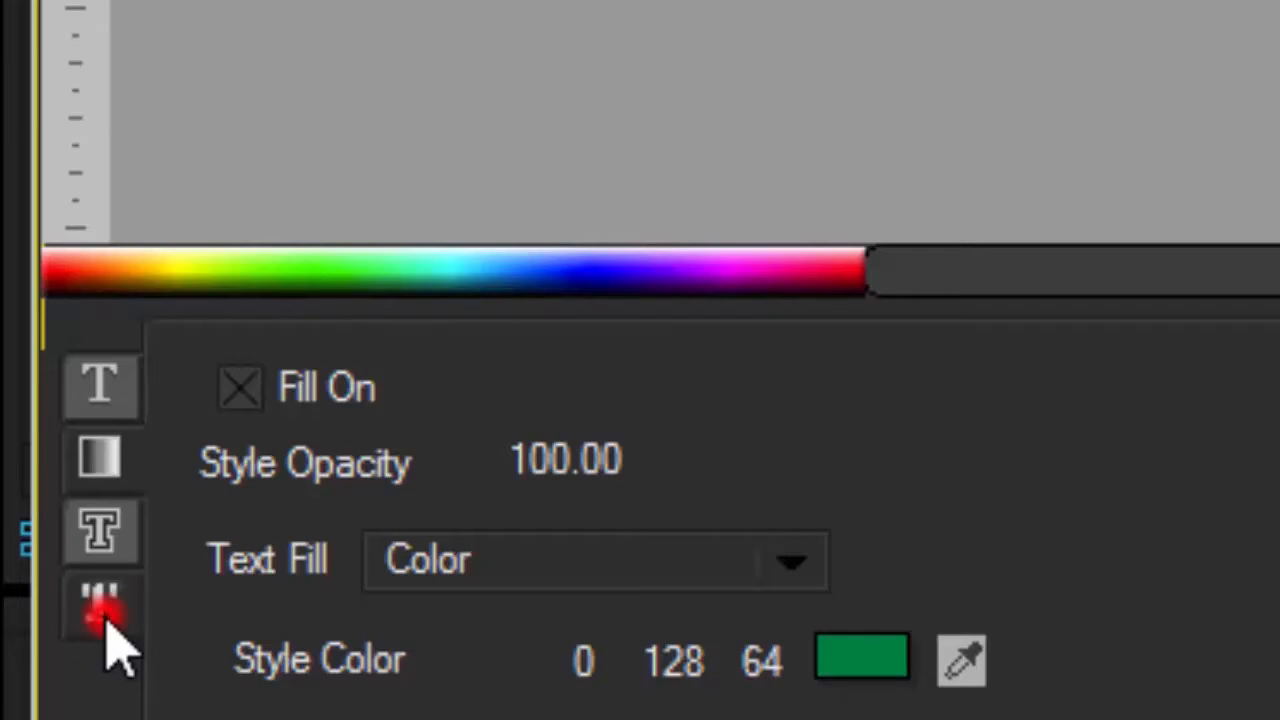
left_click(220, 400)
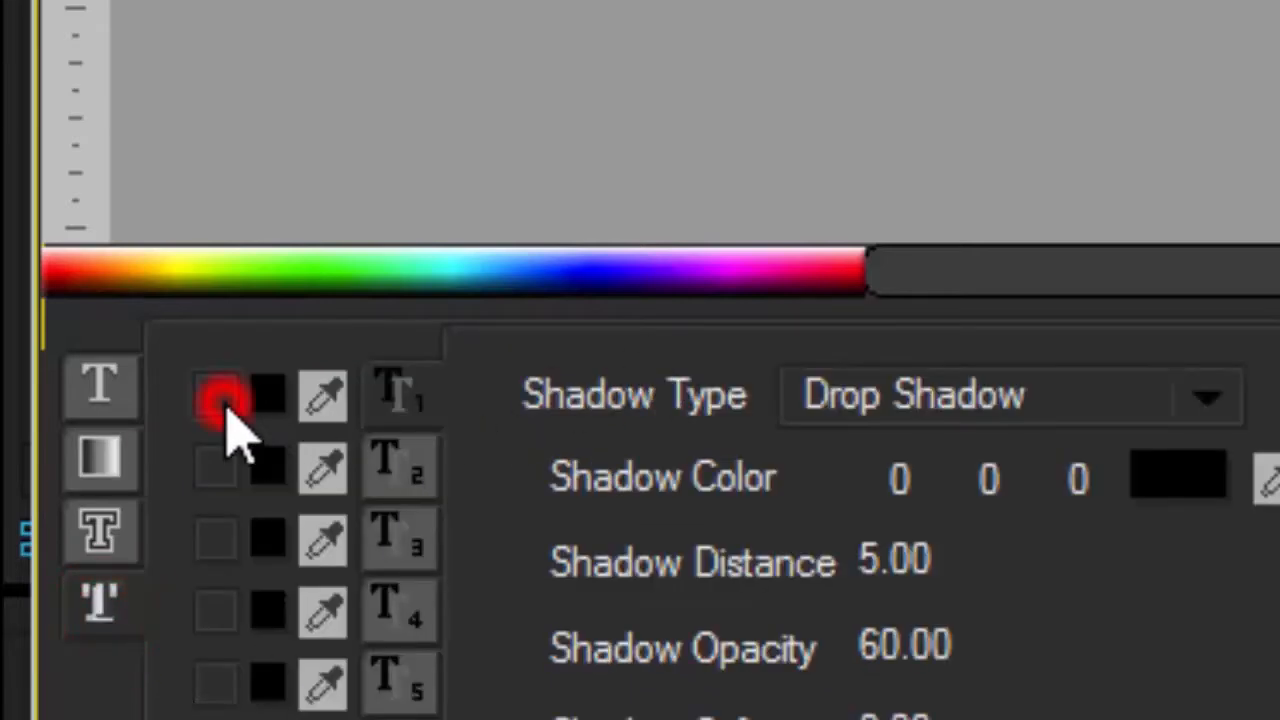
left_click(1210, 400)
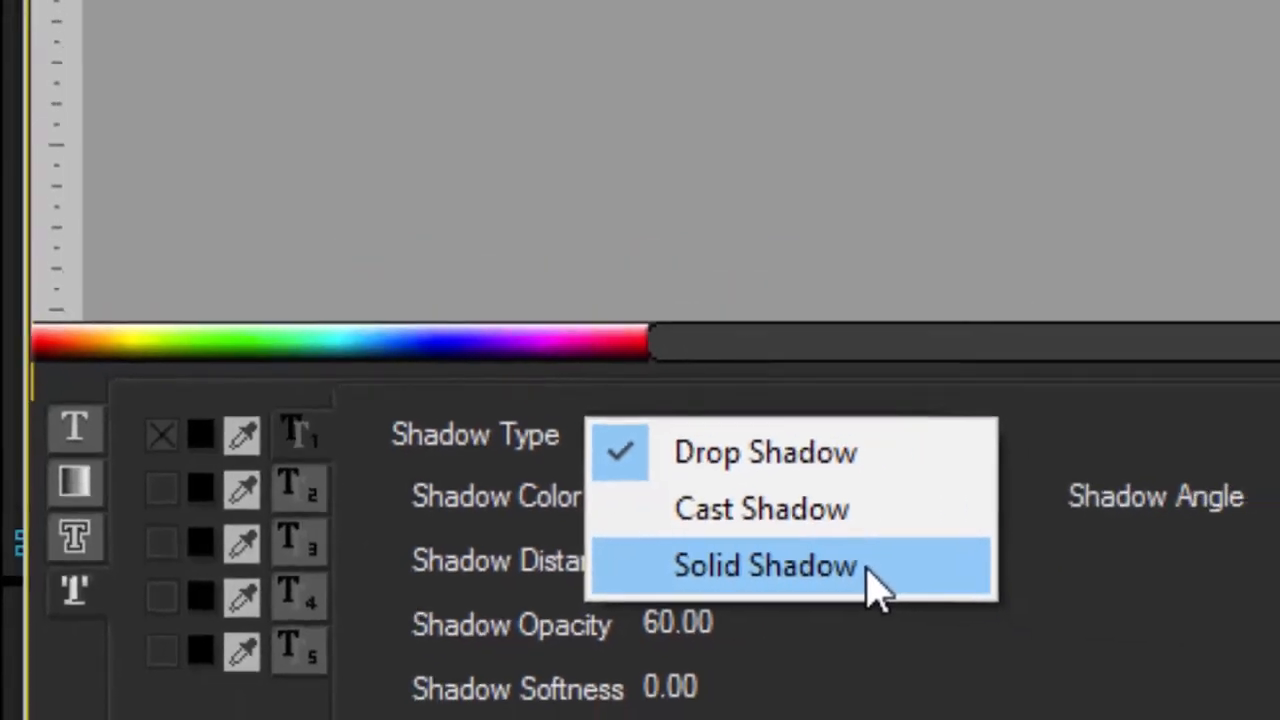
left_click(866, 567)
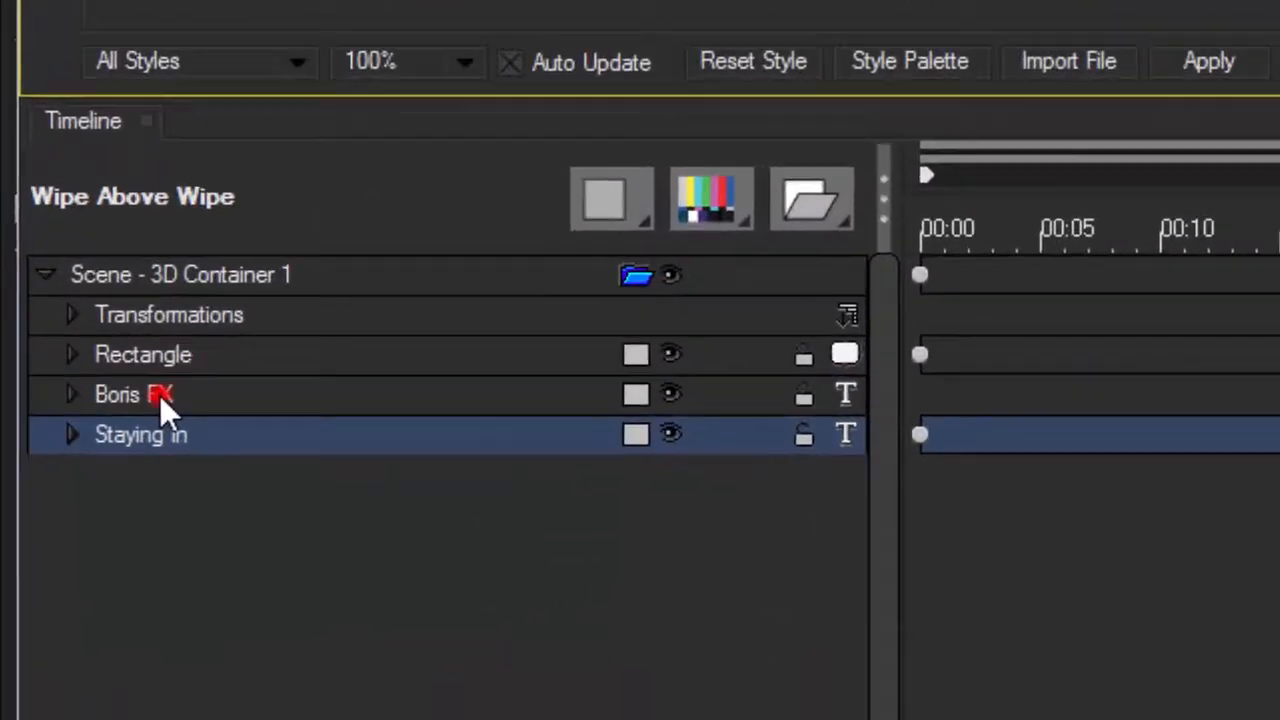
Step: Replace the Boris FX track's wording with "Boston"
left_click(51, 526)
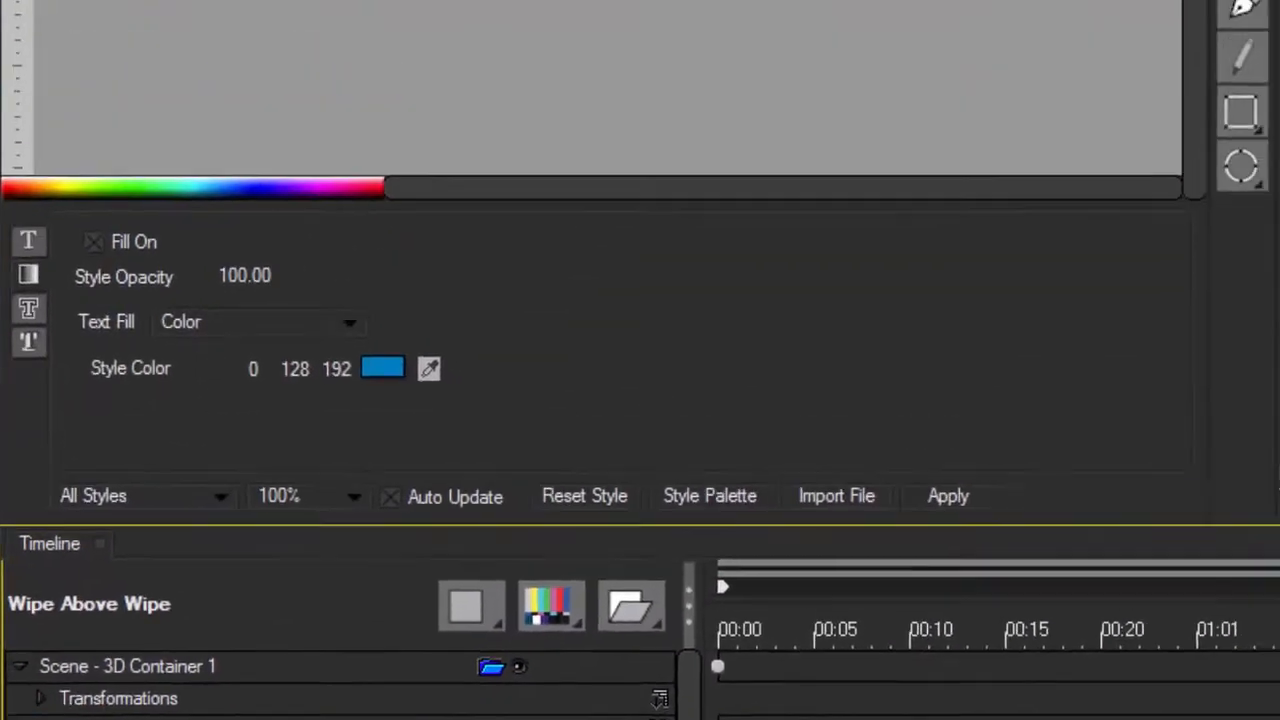
triple_click(203, 96)
type("B")
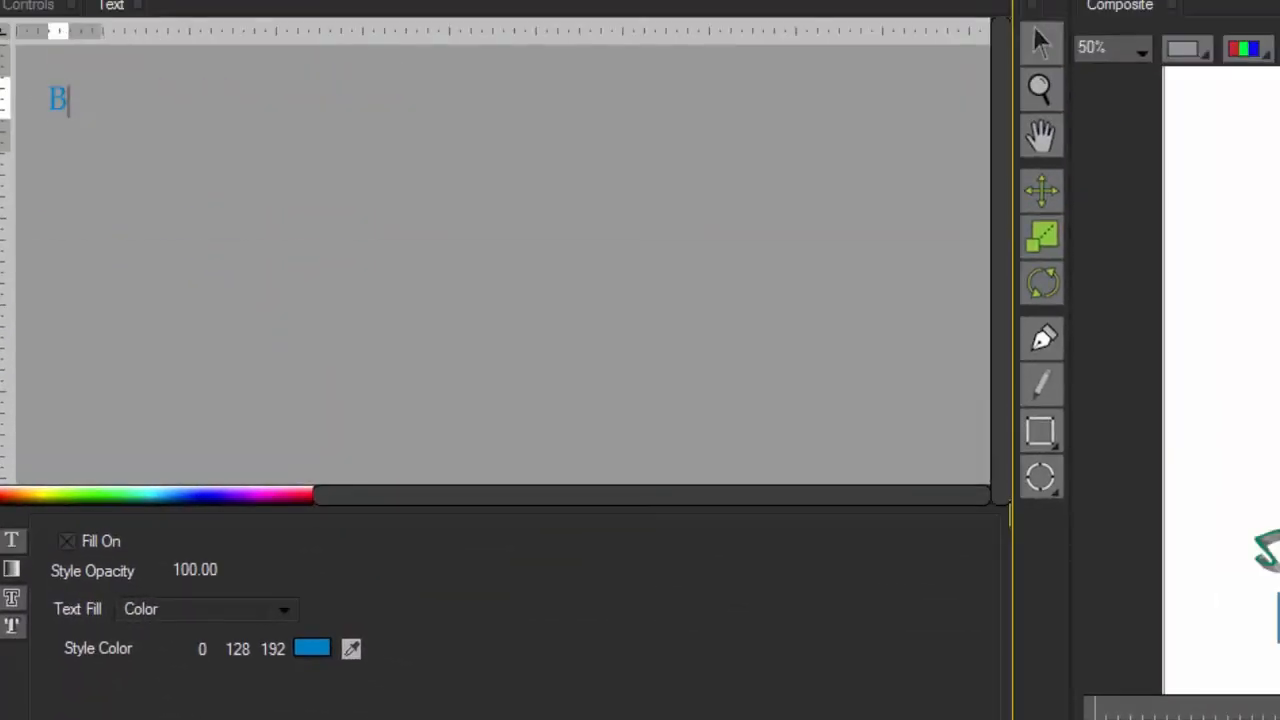
type("oston")
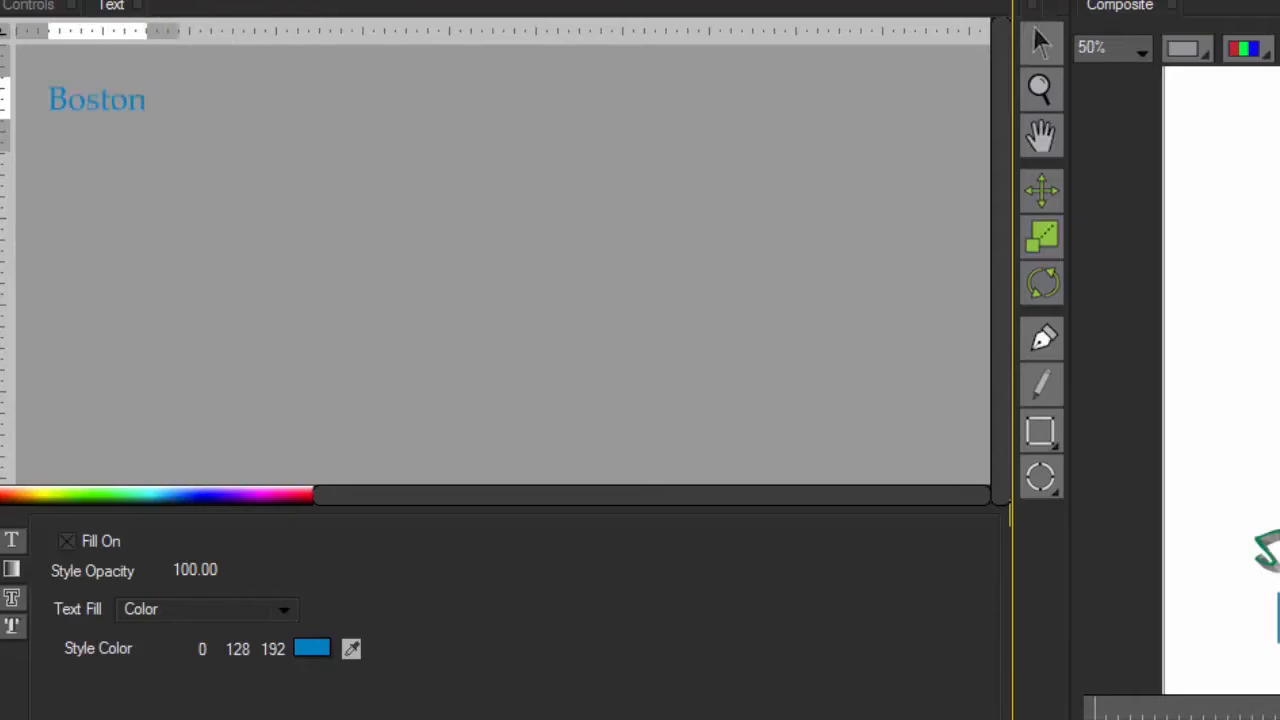
Step: Change the fill color of all the "Boston" text to green with RGB 0, 128, 64
key("ctrl+a")
left_click(302, 649)
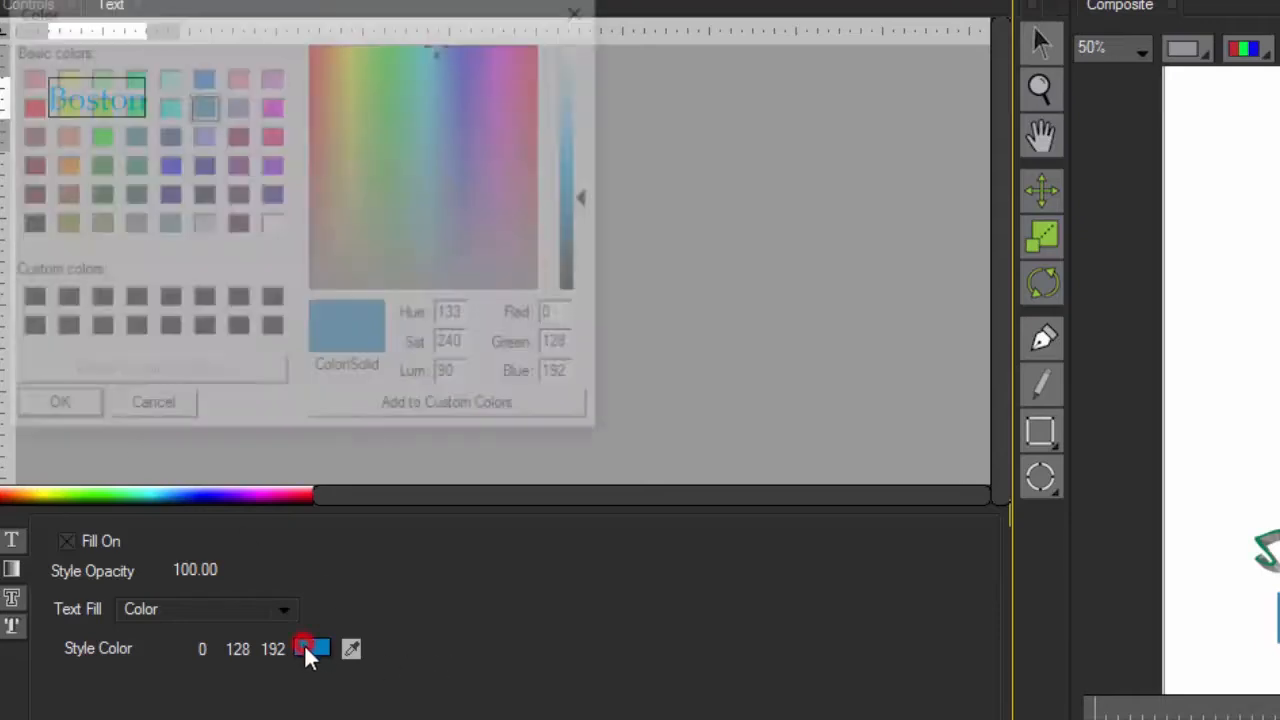
left_click(131, 165)
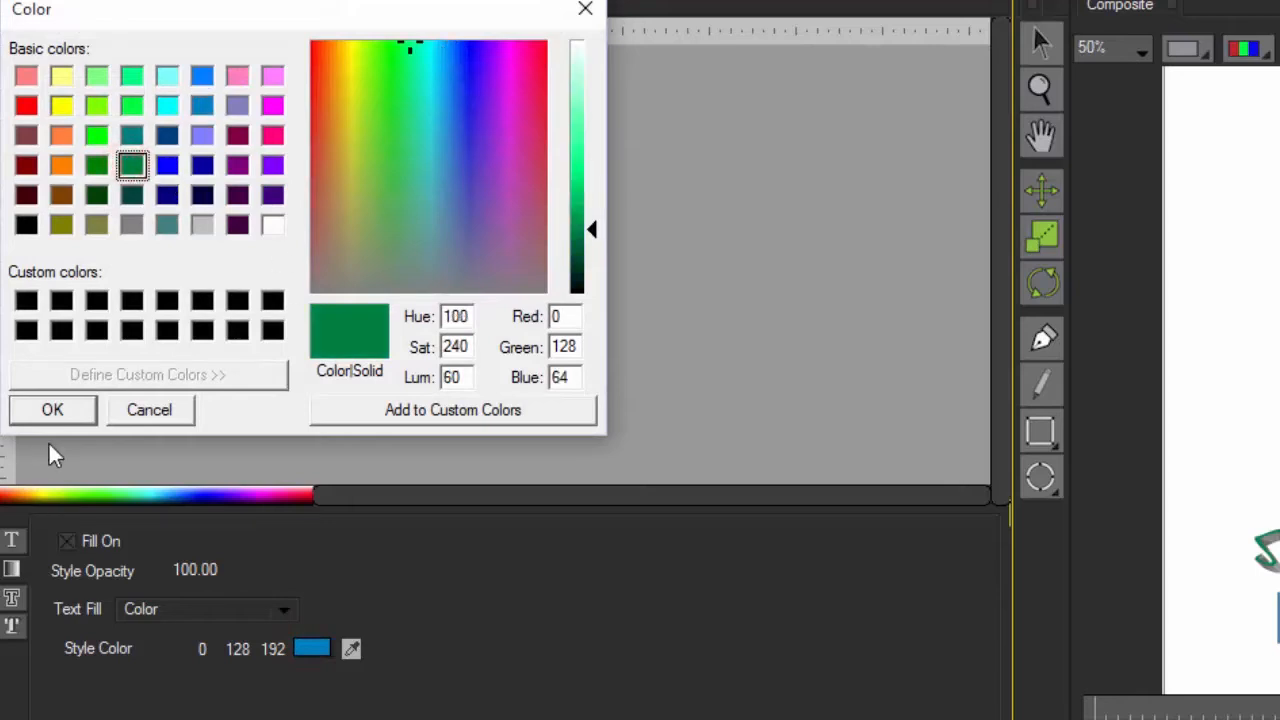
left_click(62, 410)
Step: Set the font of the "Boston" text to hans hand
left_click(12, 540)
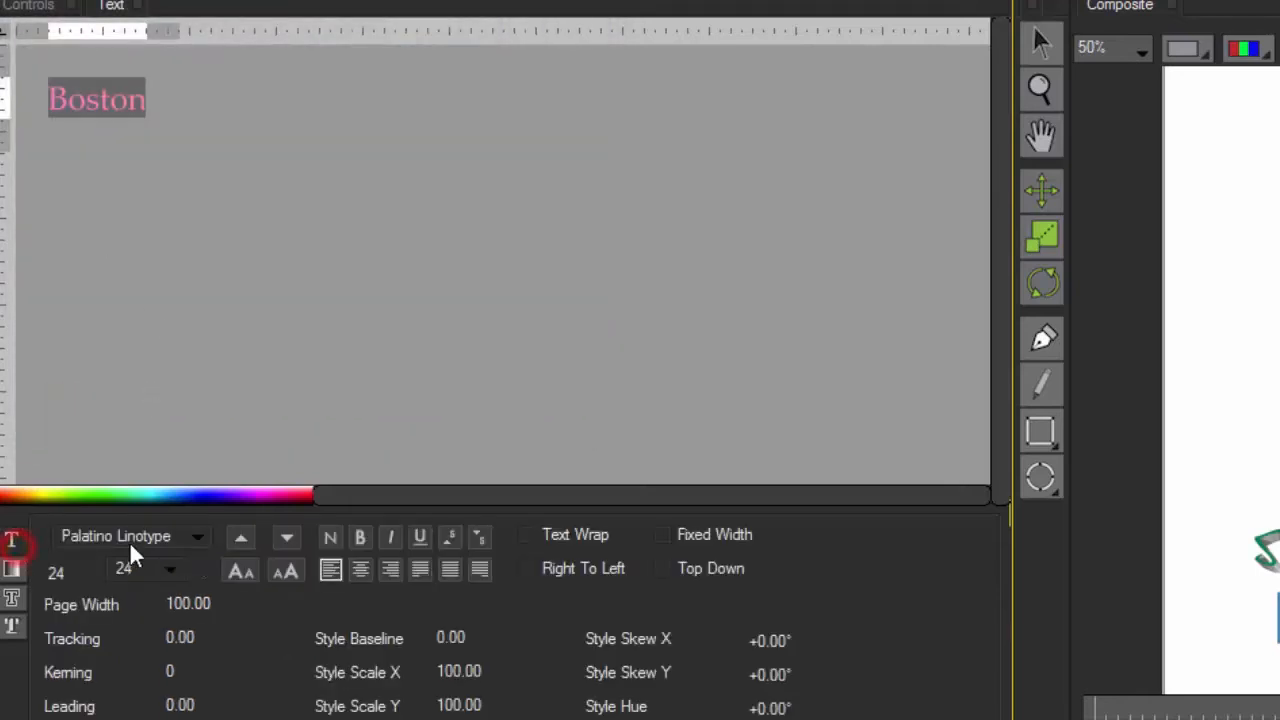
left_click(198, 537)
left_click_drag(316, 419, 312, 514)
left_click(116, 491)
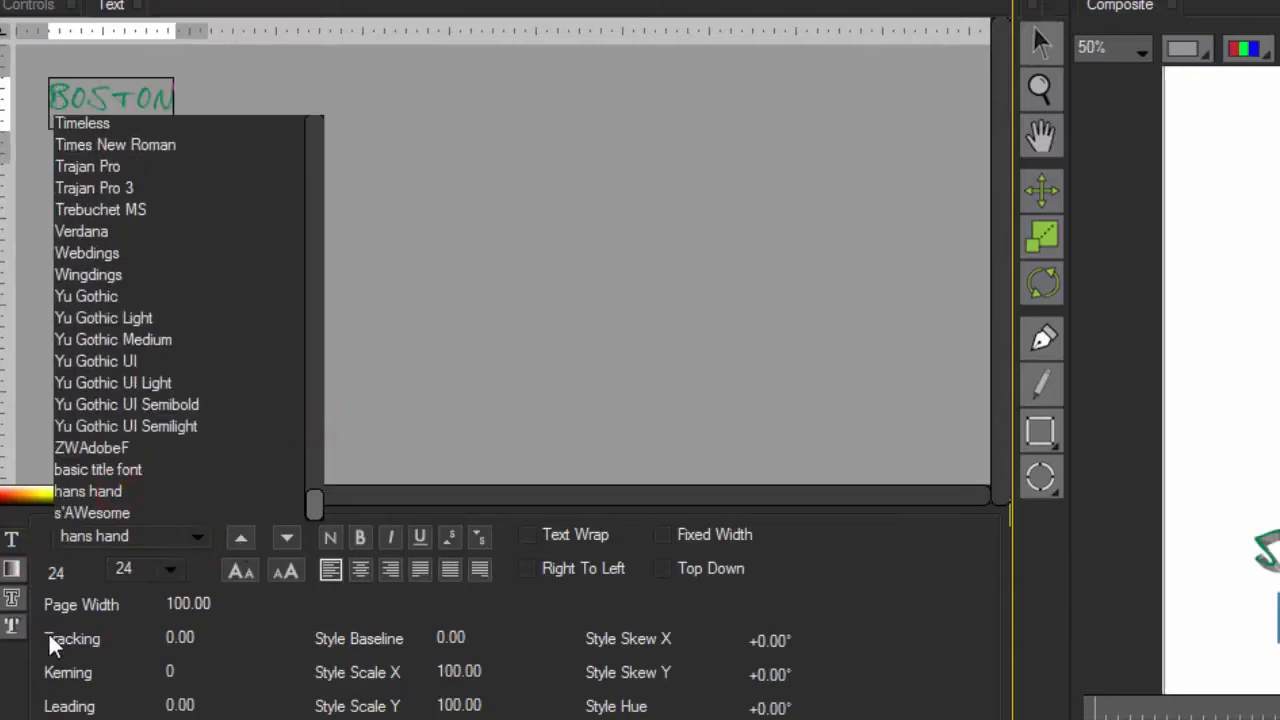
Step: Enable the first shadow on the "Boston" text as a Solid Shadow and apply the finished title to the clip
left_click(13, 626)
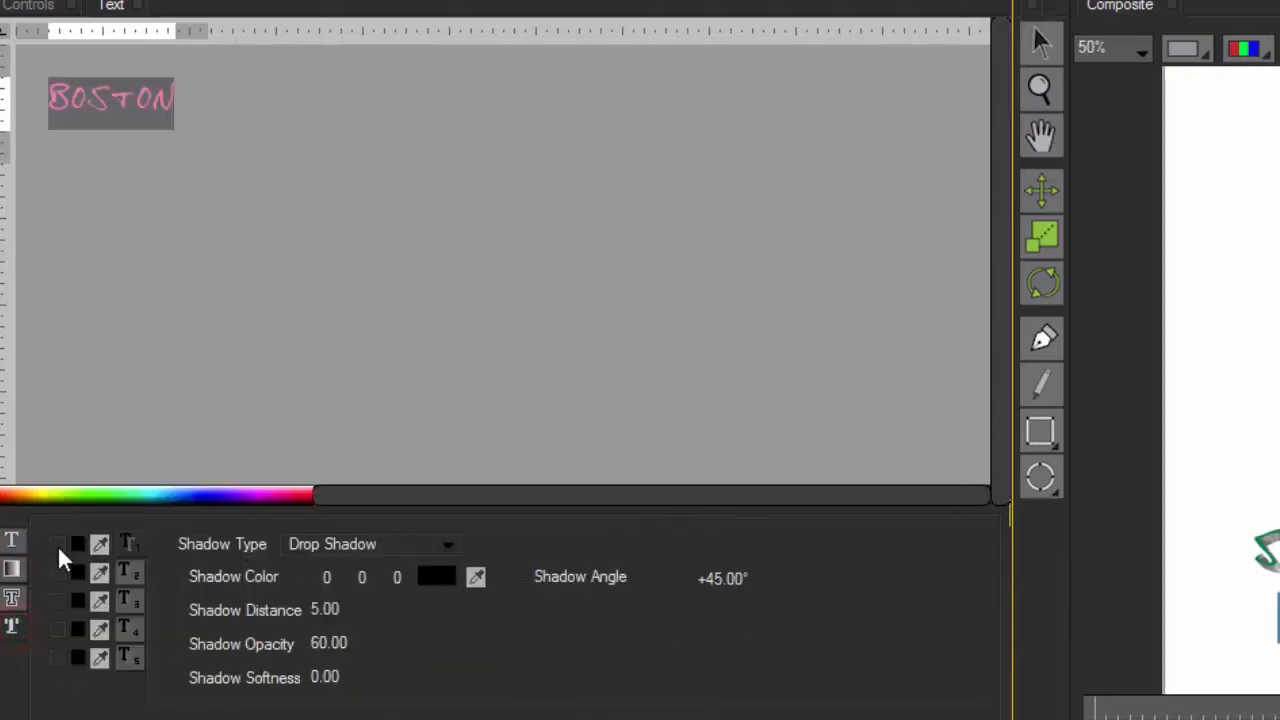
left_click(57, 544)
left_click(446, 548)
left_click(414, 612)
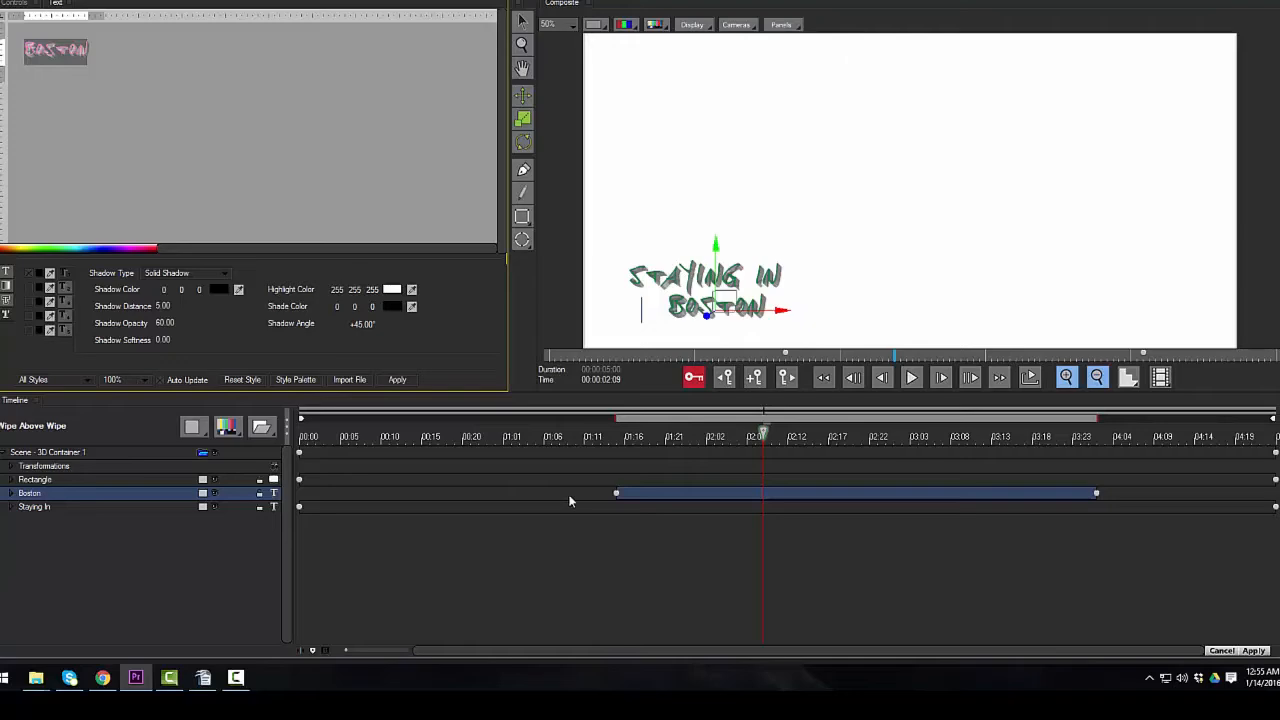
left_click(1253, 651)
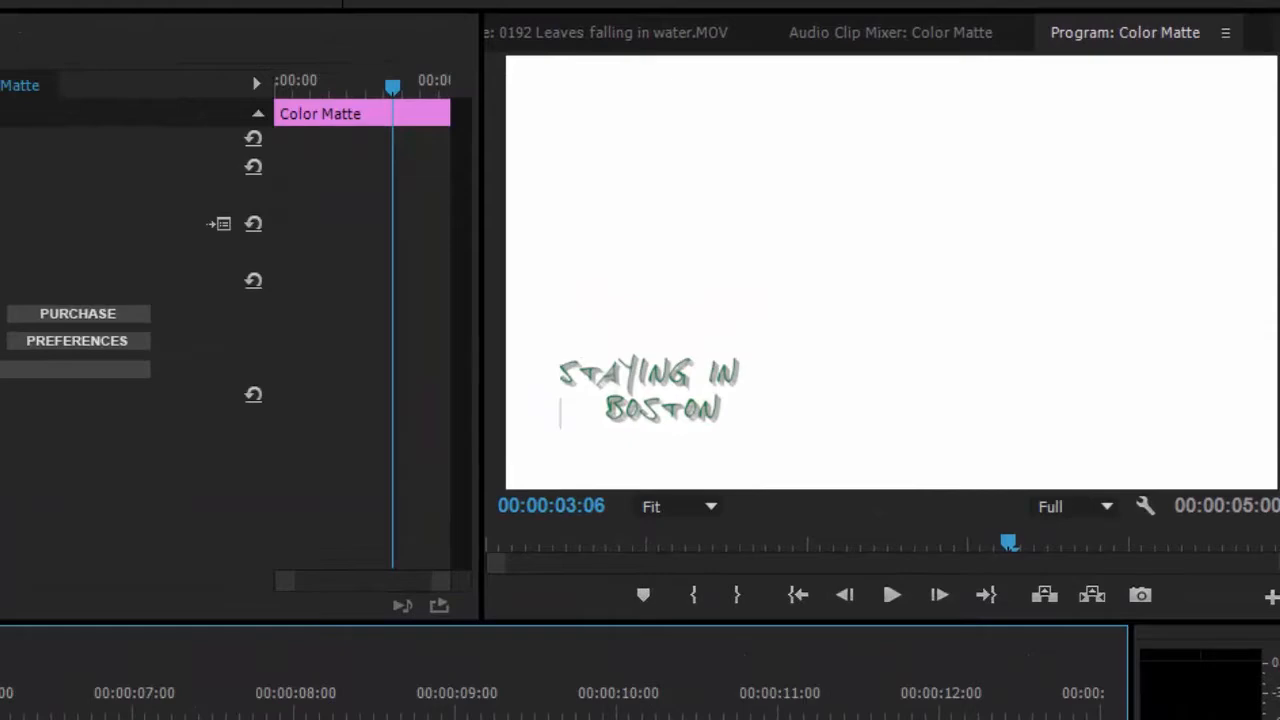
Step: Play the sequence from the start to preview the title's wipe animation
key("Home")
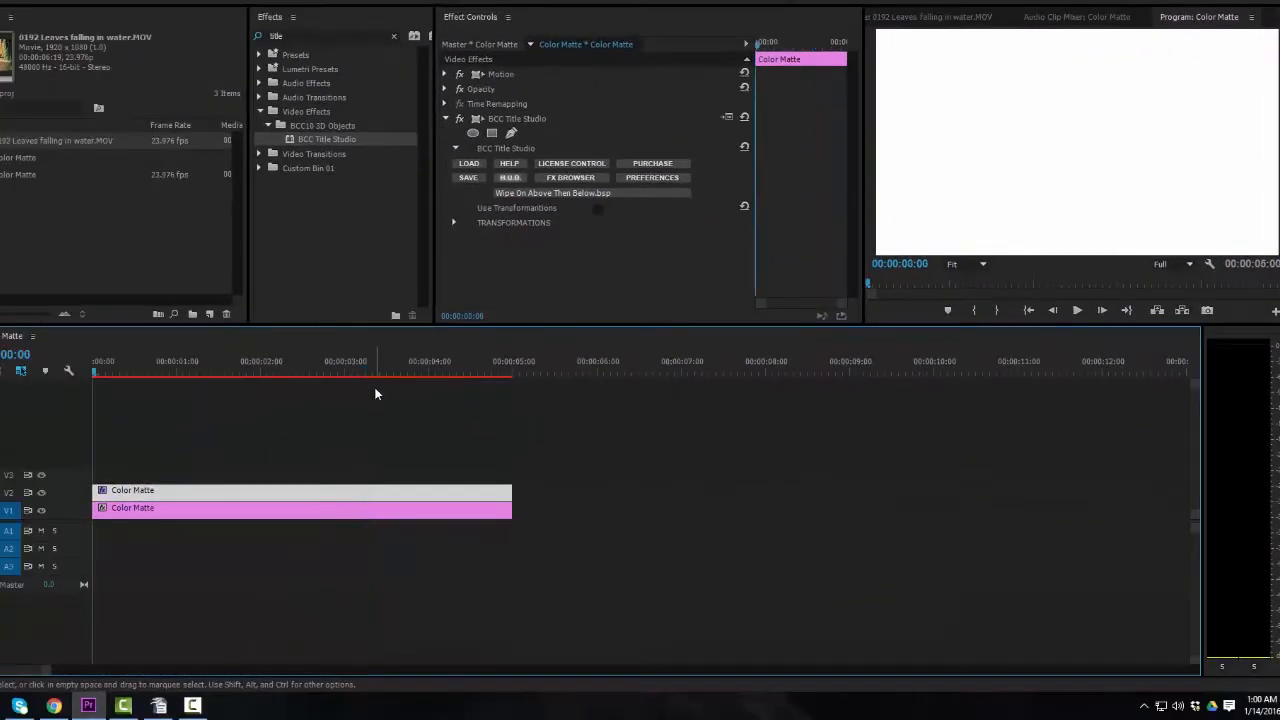
key("space")
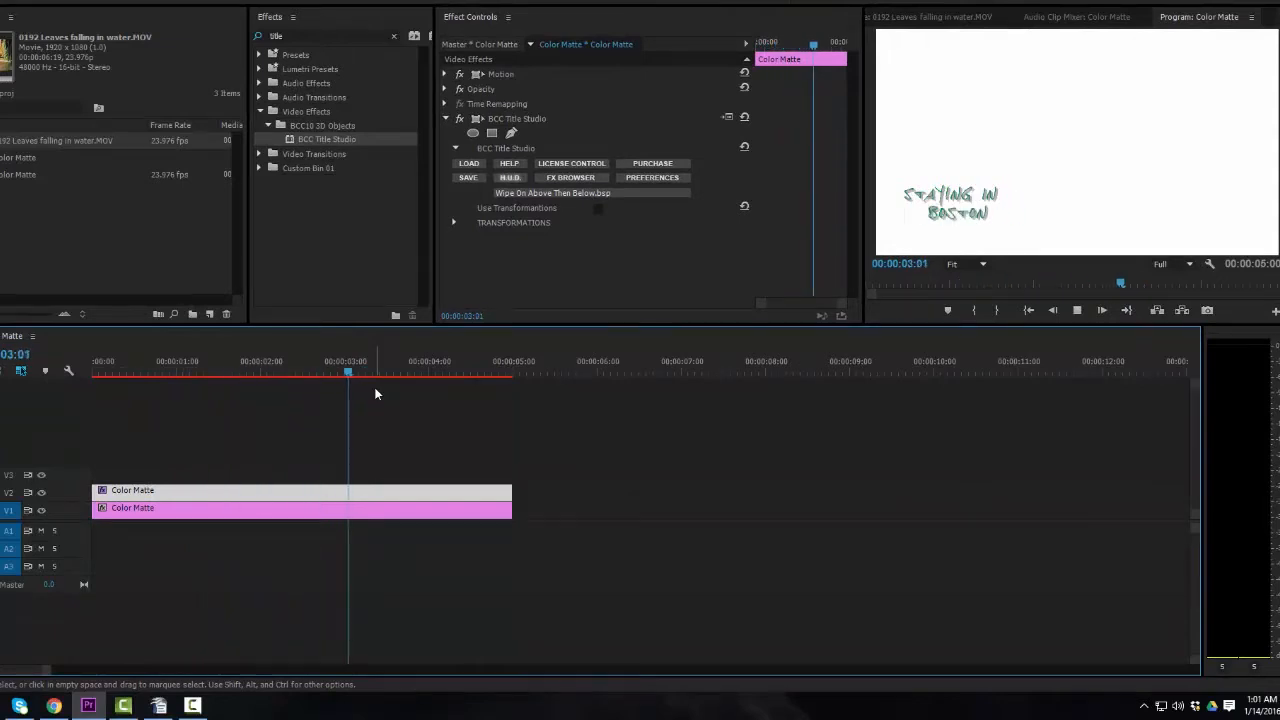
key("space")
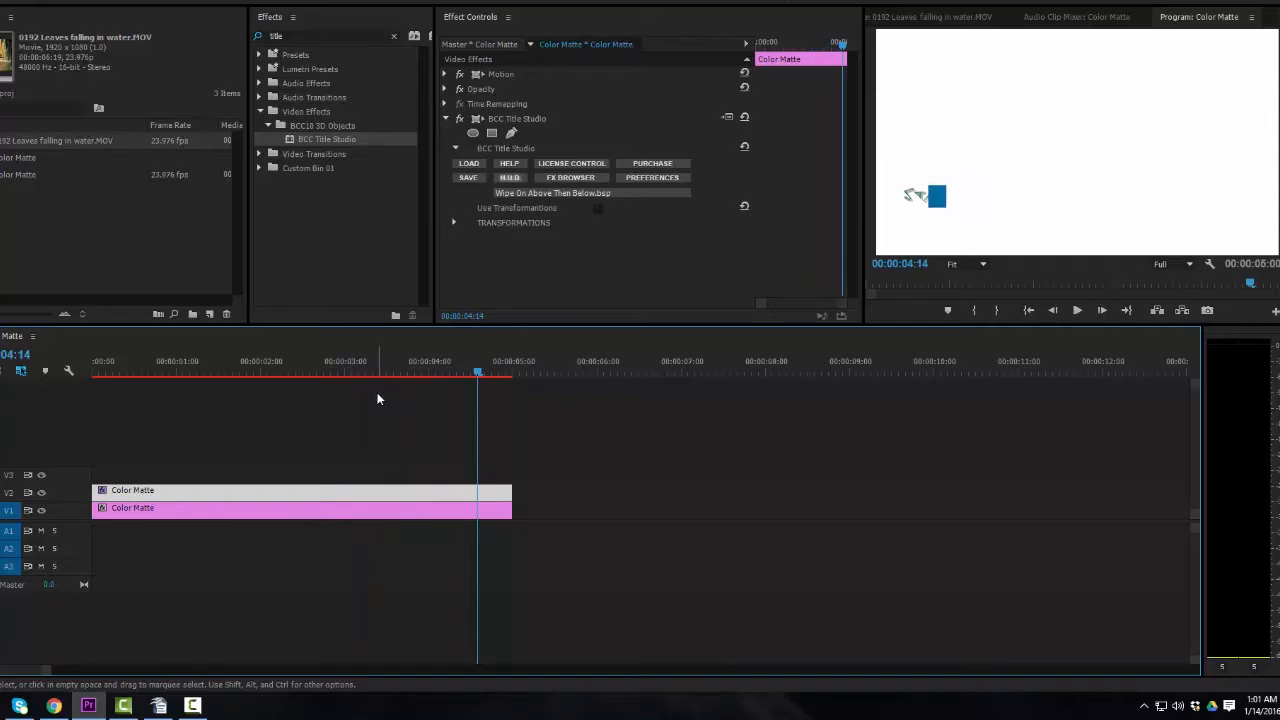
Step: Extend the Color Matte clips on V2 and V1 so both end at the 10-second mark
left_click(516, 497)
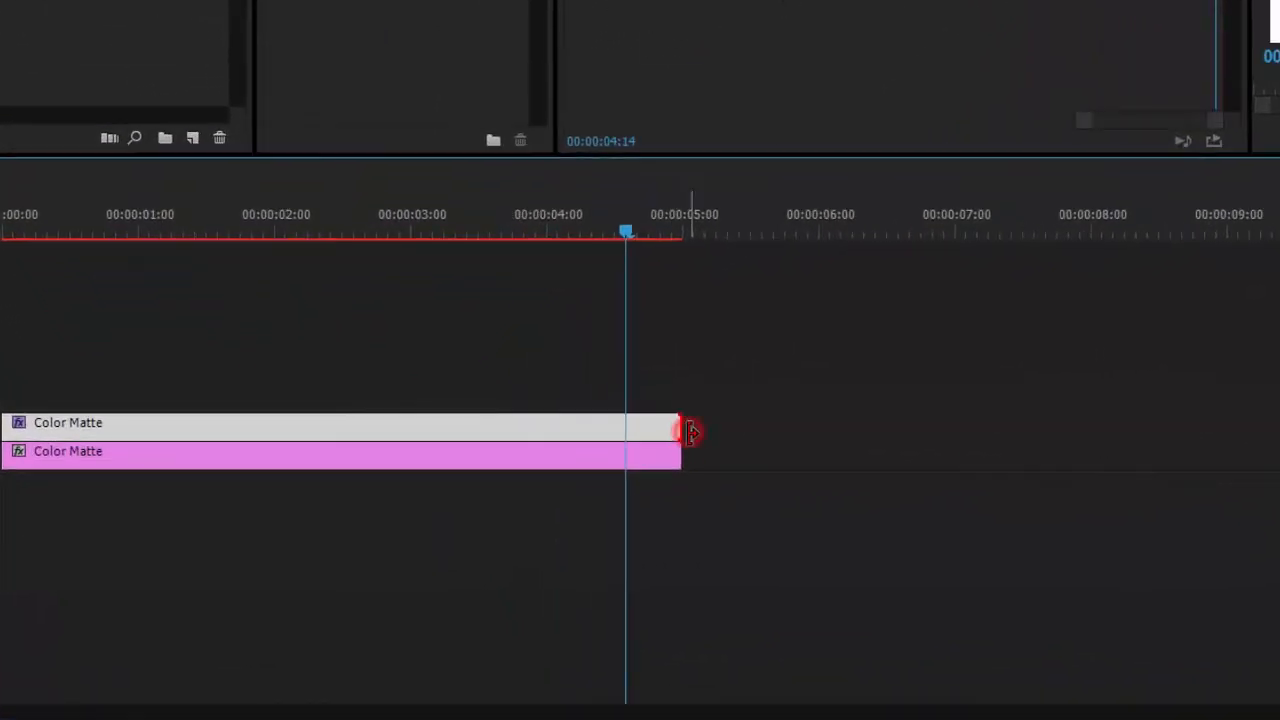
left_click_drag(690, 430, 1279, 482)
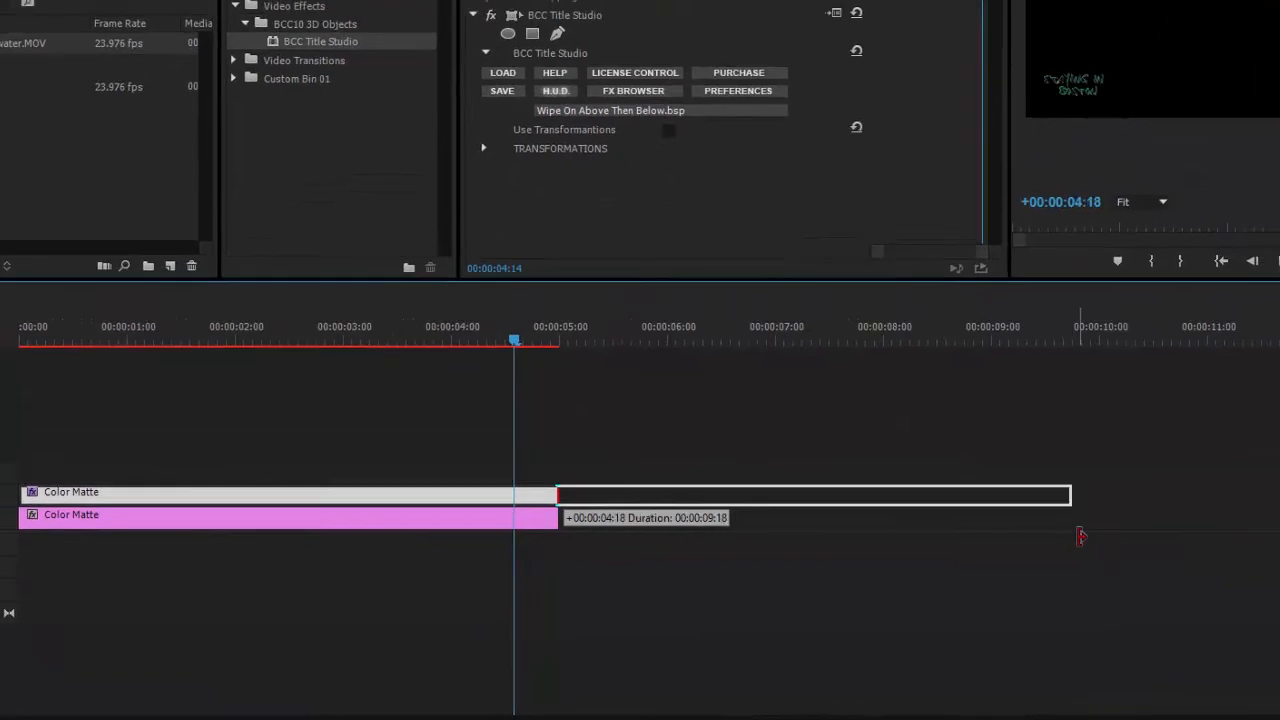
left_click_drag(1080, 537, 1104, 530)
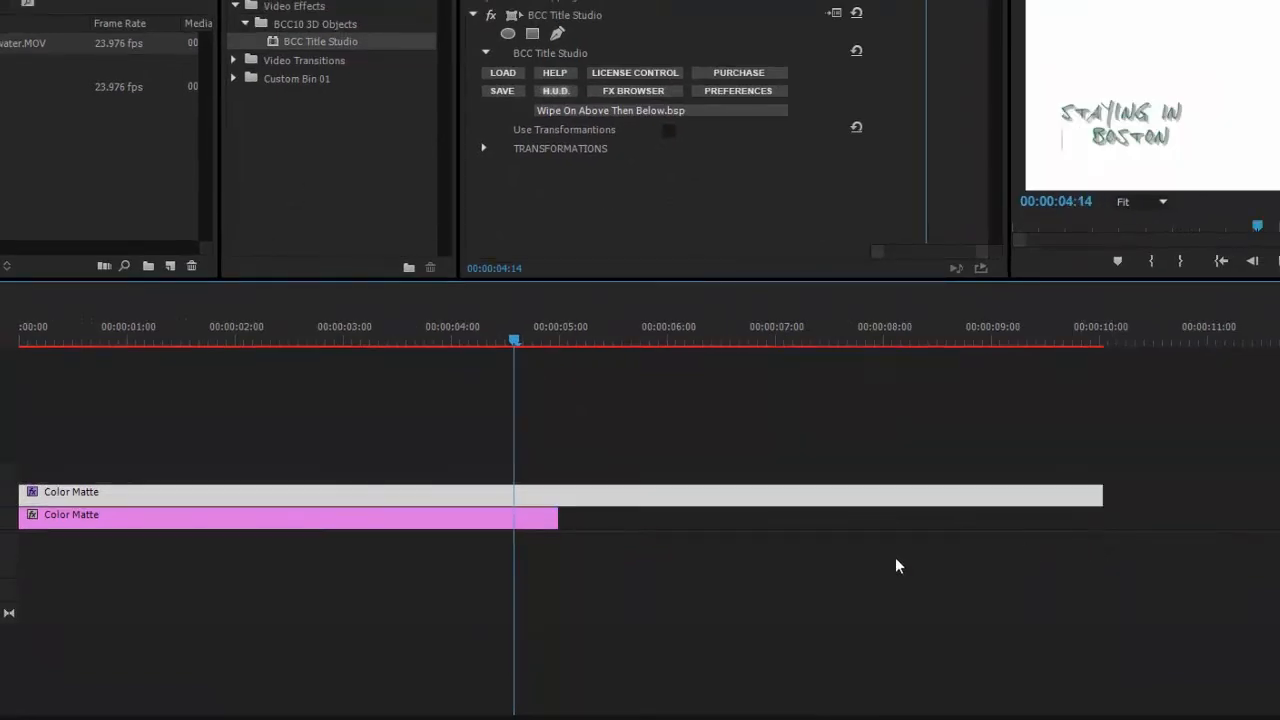
left_click_drag(551, 514, 1067, 553)
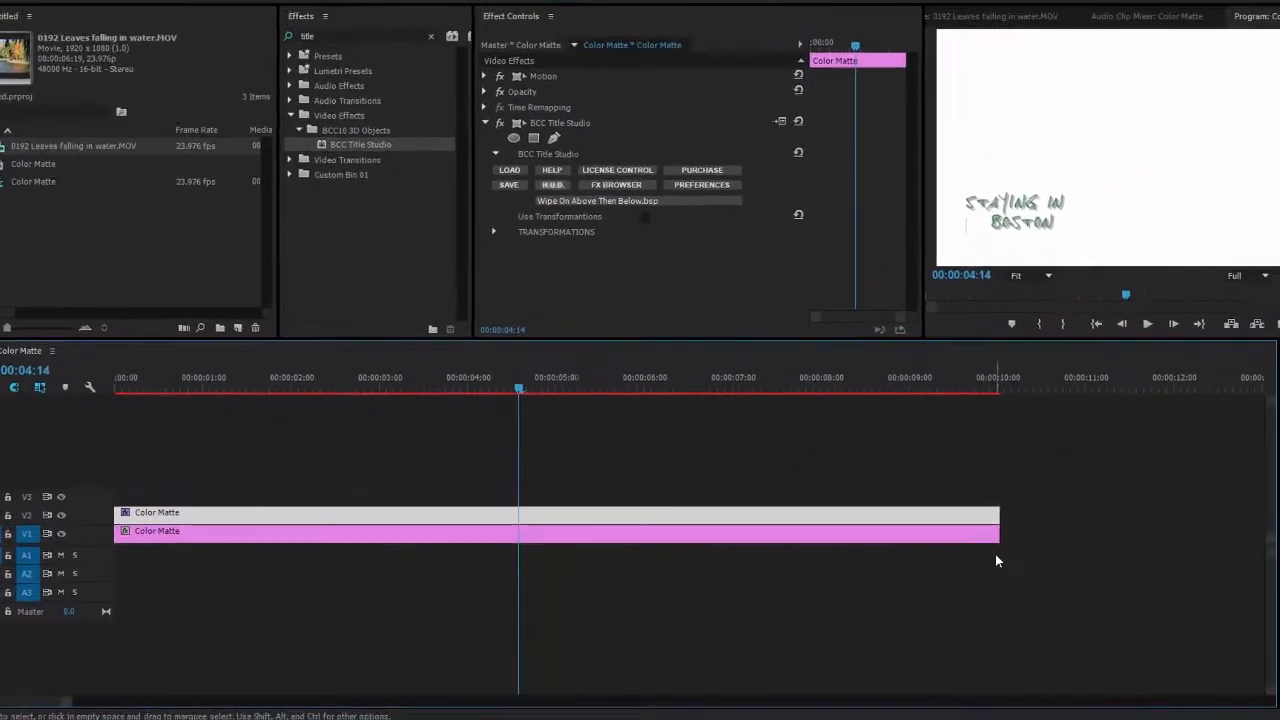
Step: Play the lengthened title from the start to check how its animation timing follows the clip duration
key("Home")
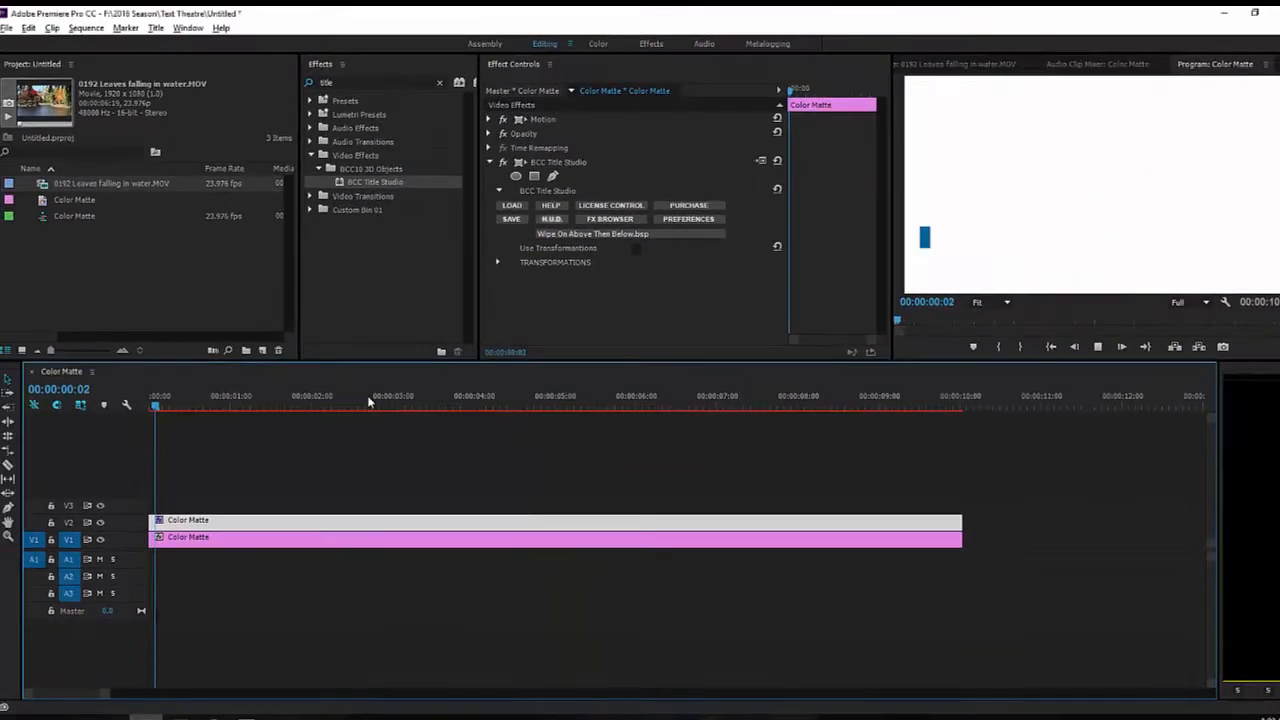
key("space")
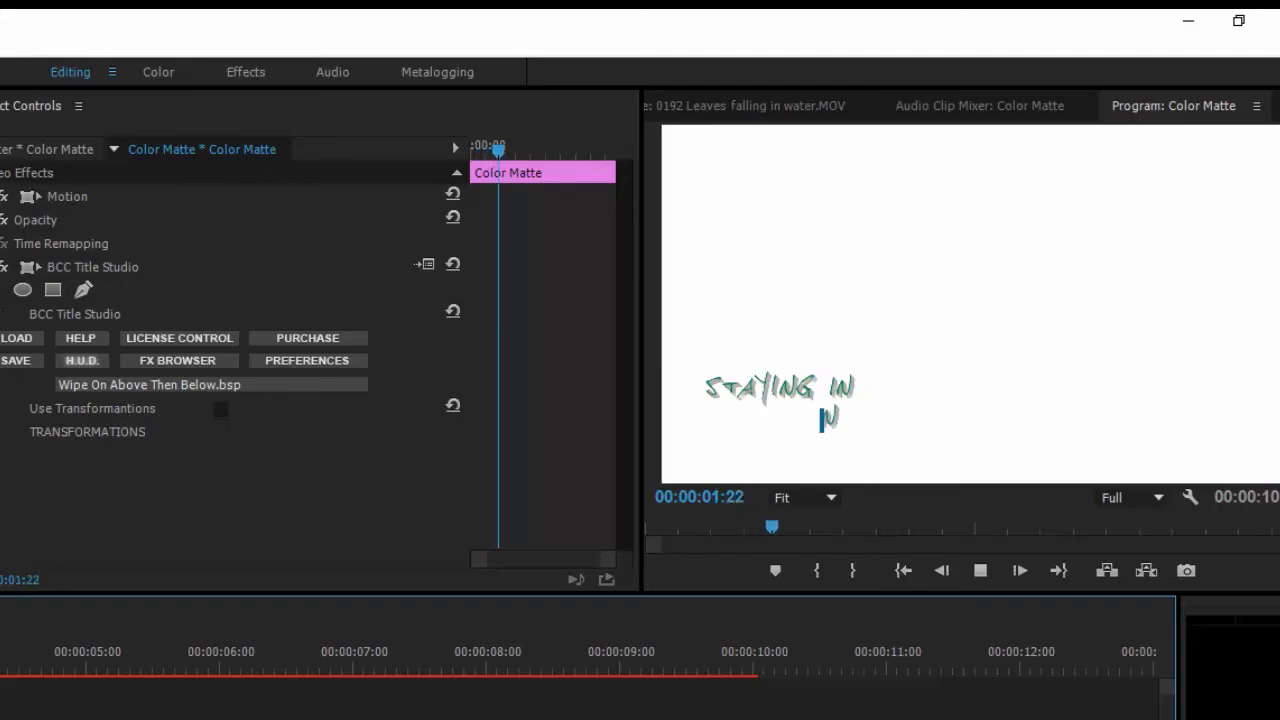
key("space")
left_click_drag(169, 548, 340, 549)
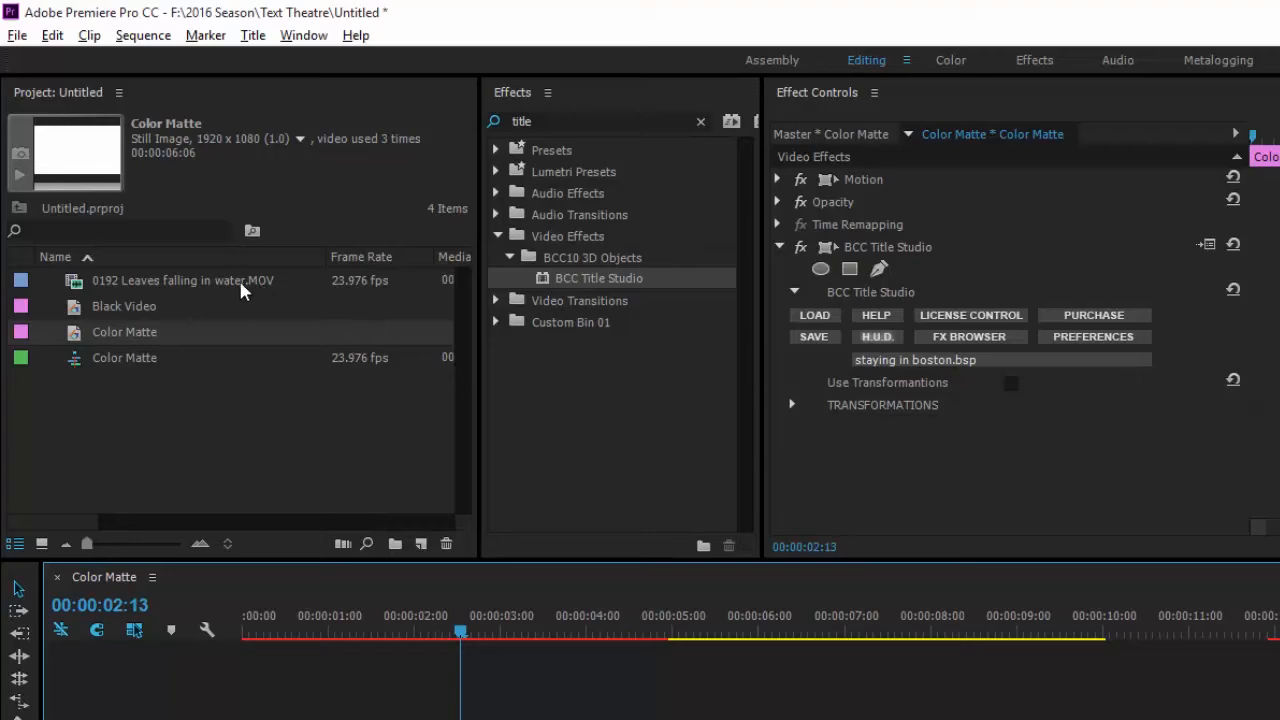
Step: Open 0192 Leaves falling in water.MOV in the source monitor and place its video at the start of V1, beneath the title
left_click(84, 279)
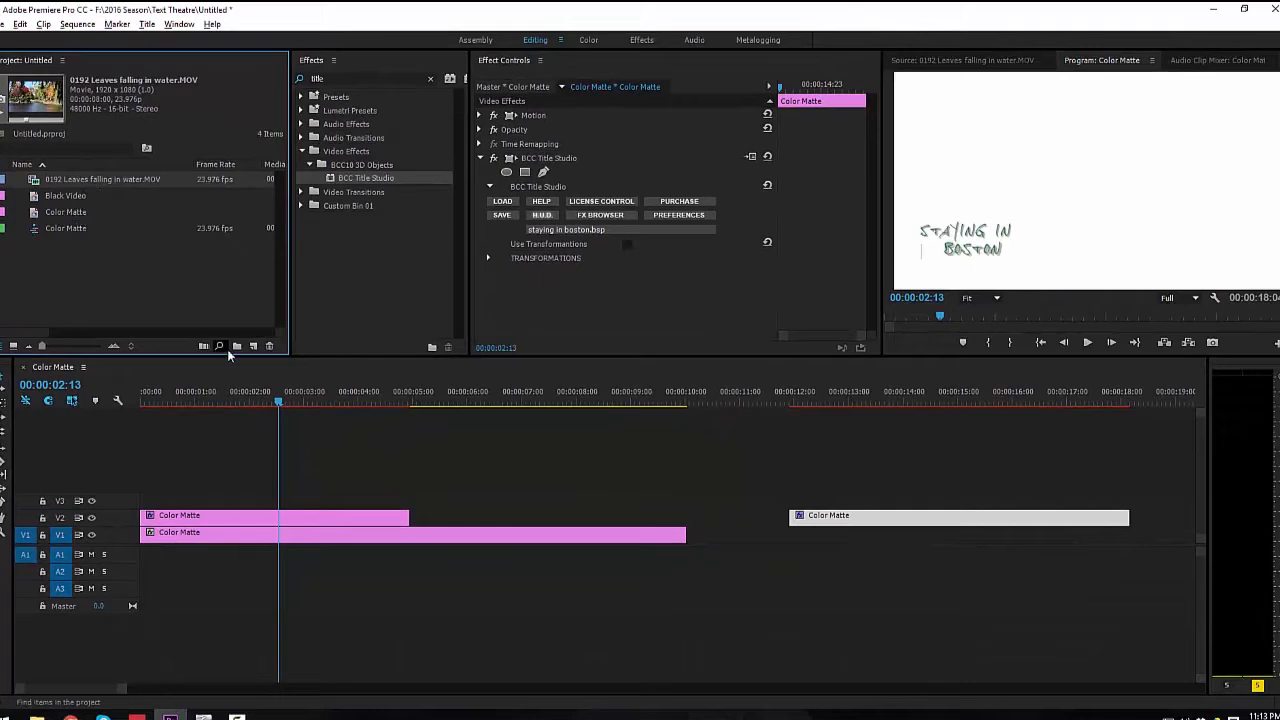
double_click(36, 182)
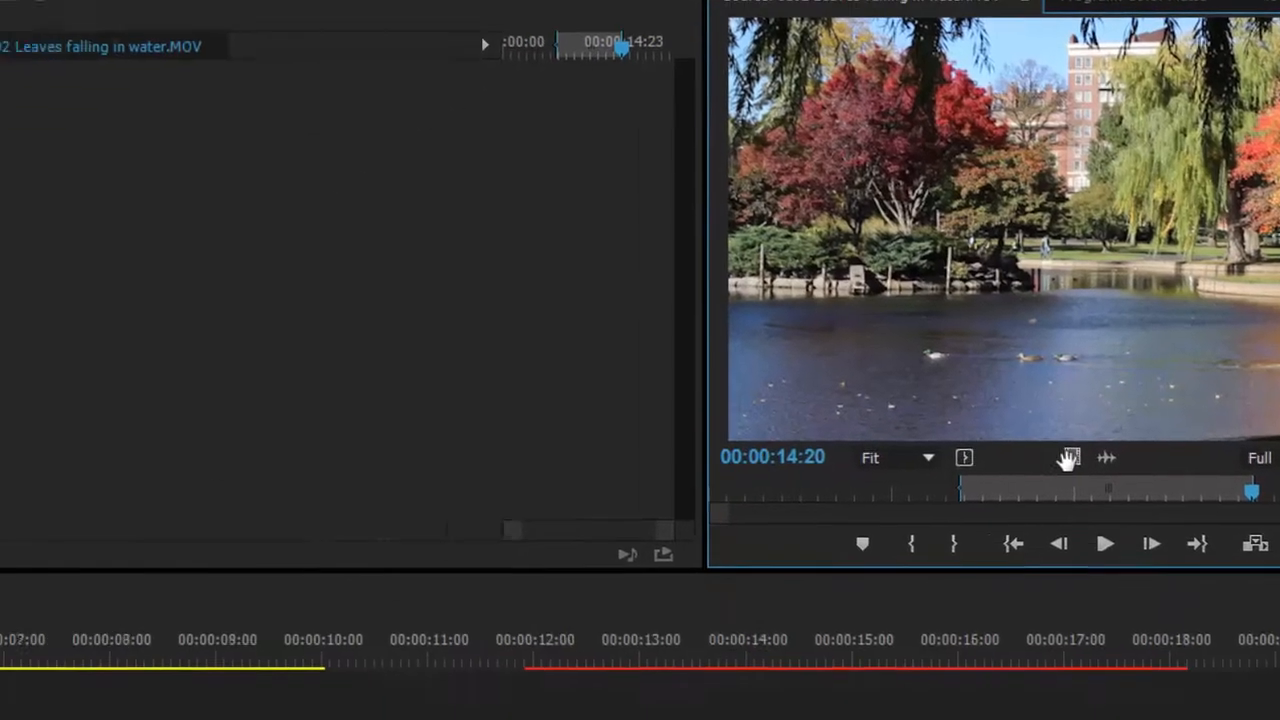
left_click_drag(873, 580, 66, 458)
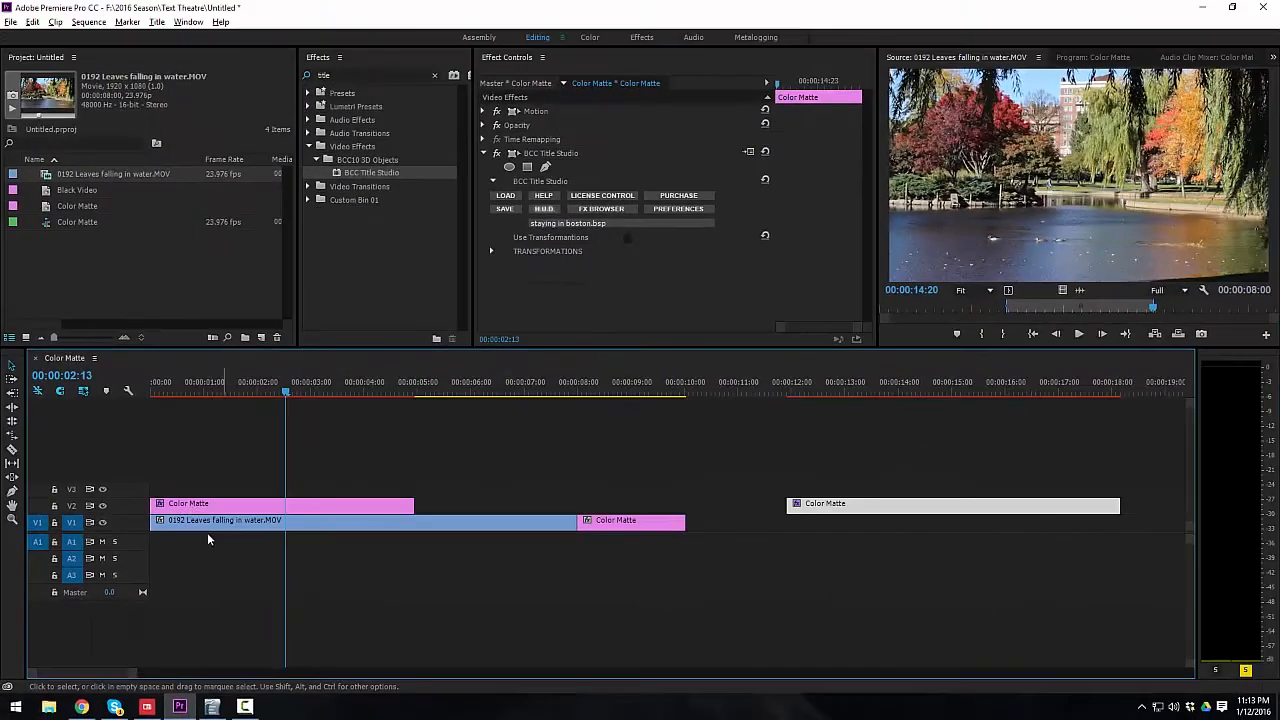
Step: Play the sequence from the start to review the title clip over the leaves footage
left_click(200, 505)
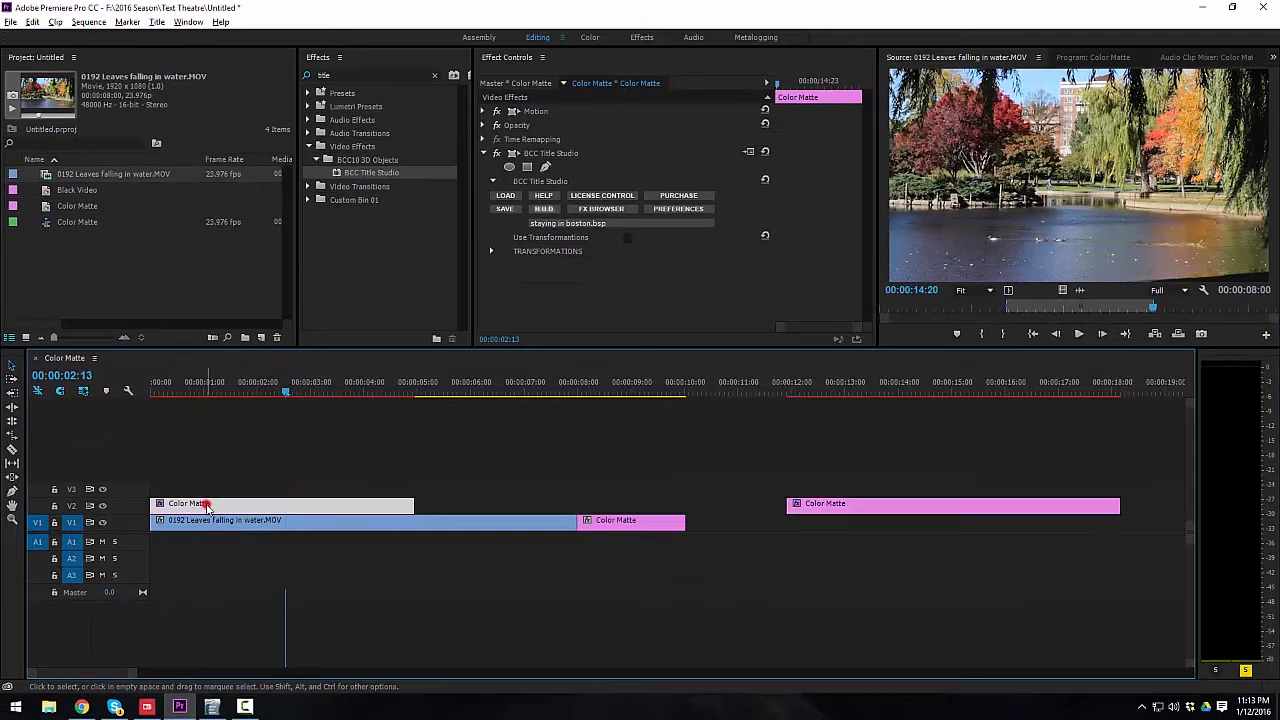
left_click(257, 520)
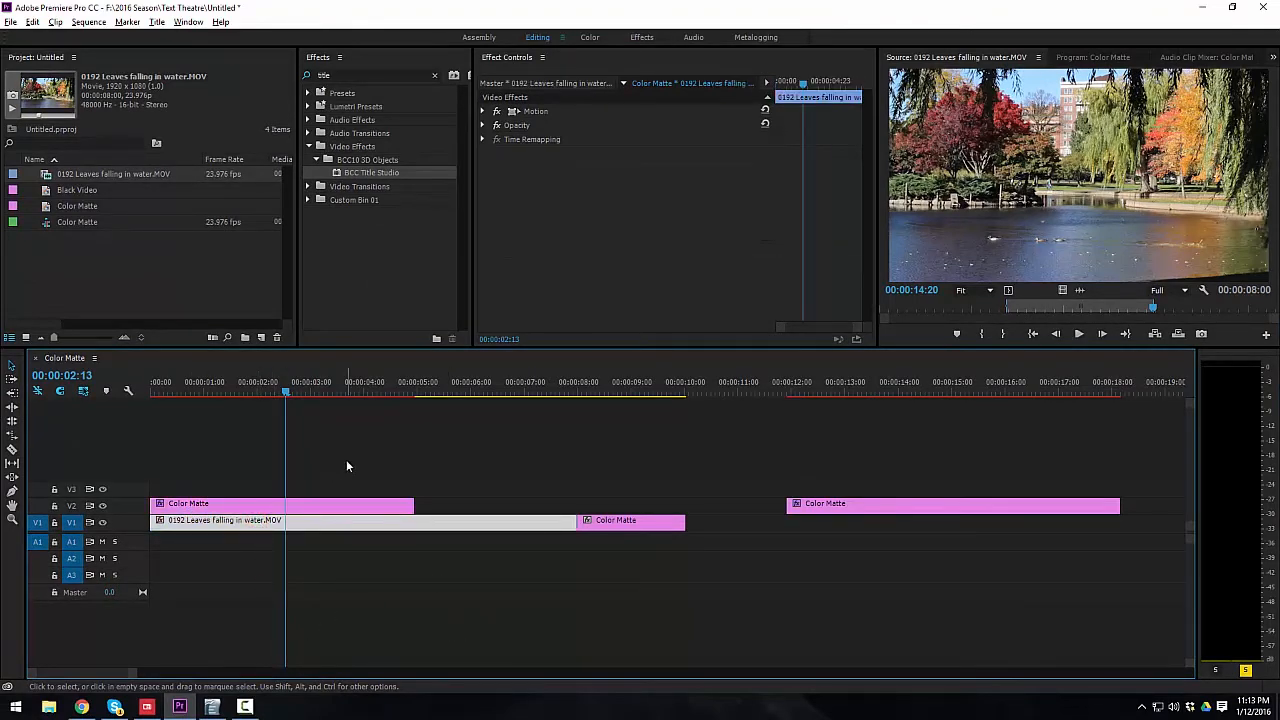
left_click(157, 384)
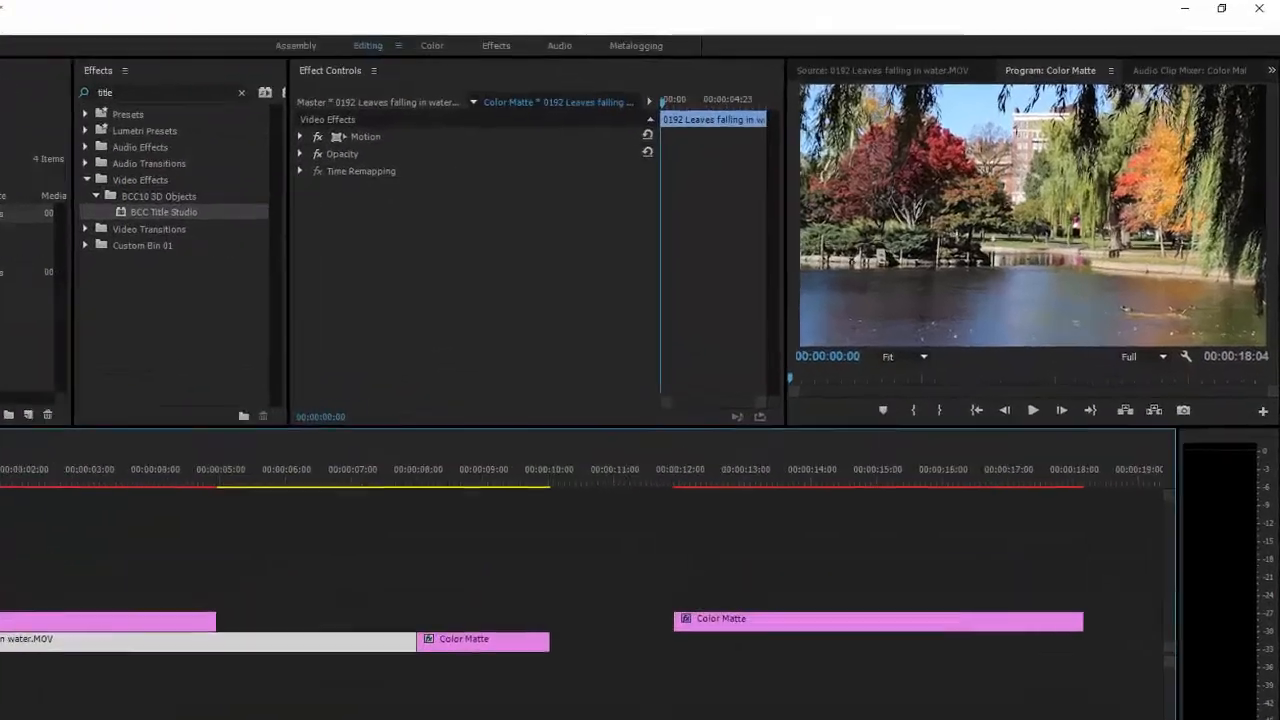
key("space")
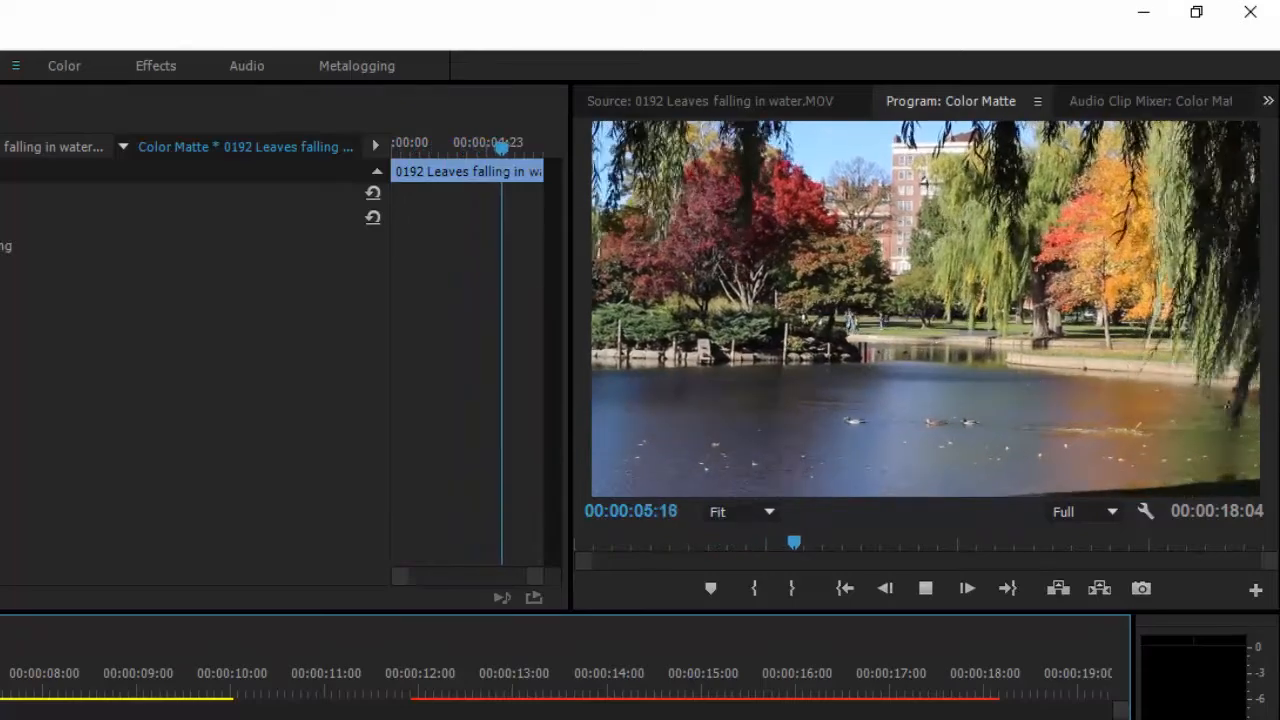
key("space")
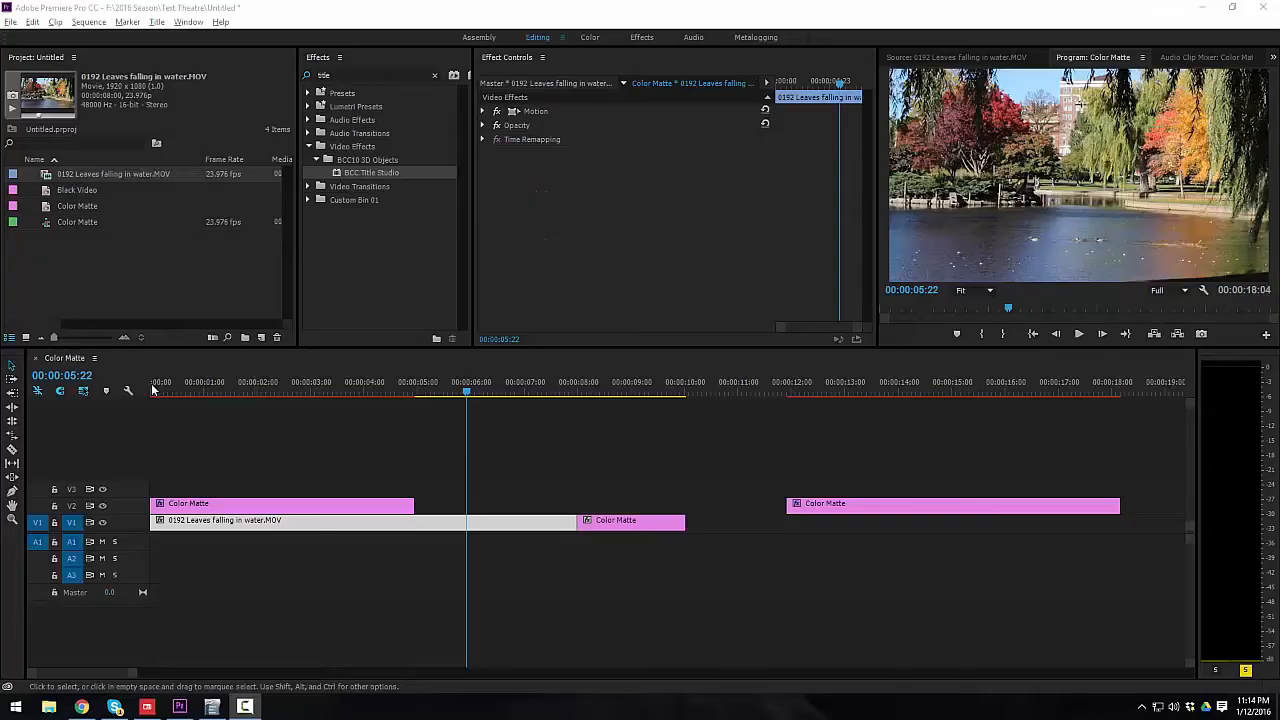
left_click_drag(208, 381, 136, 397)
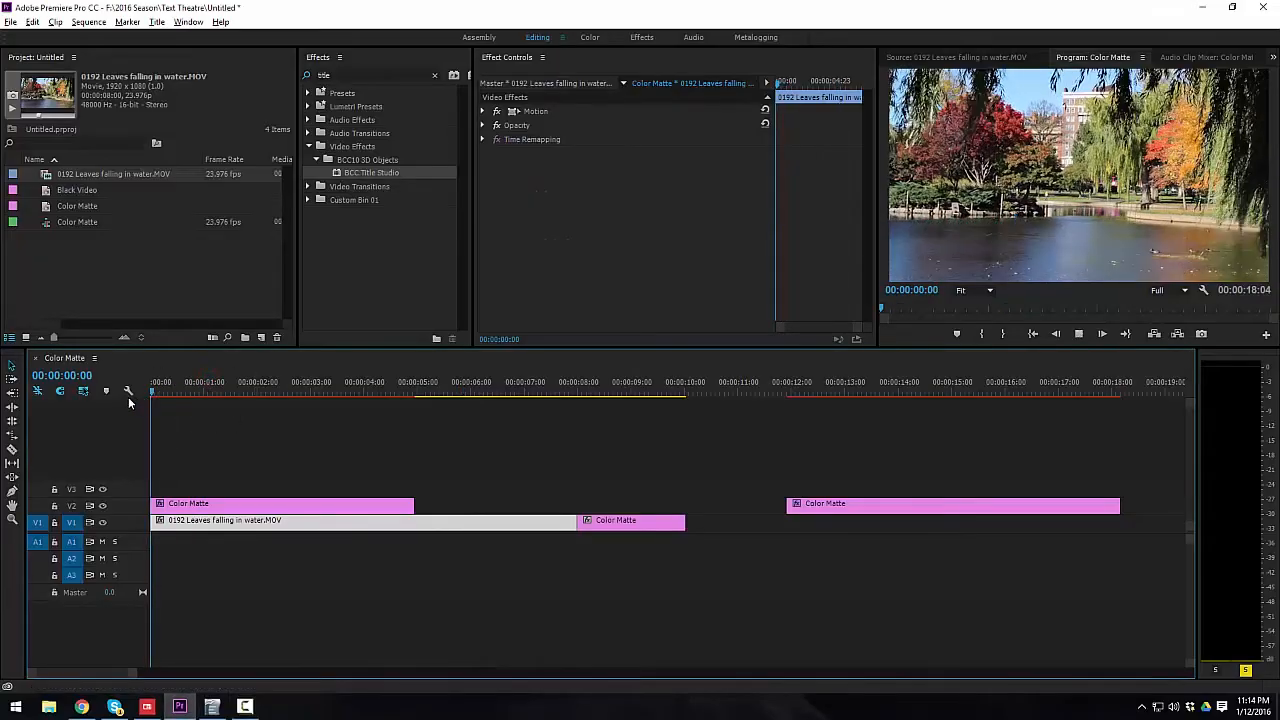
key("space")
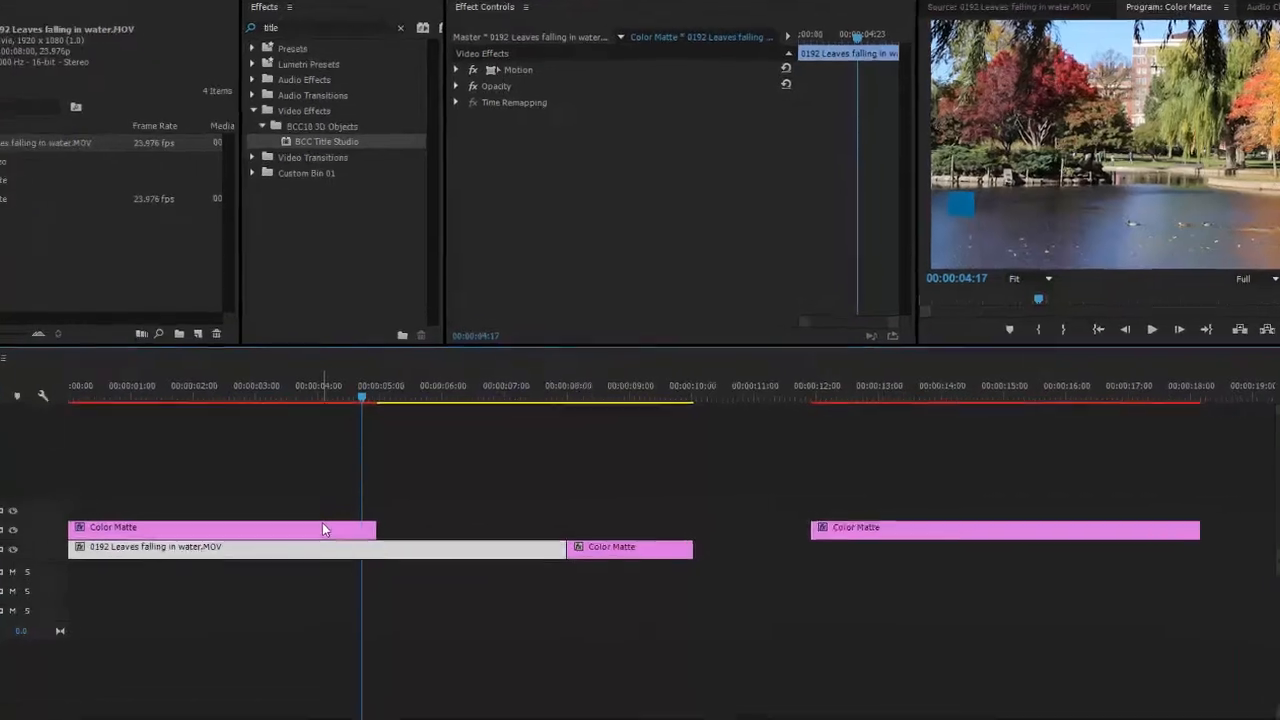
Step: Save the BCC Title Studio settings of the title clip on V2 as a preset named "Staying in Boston 2"
left_click(368, 505)
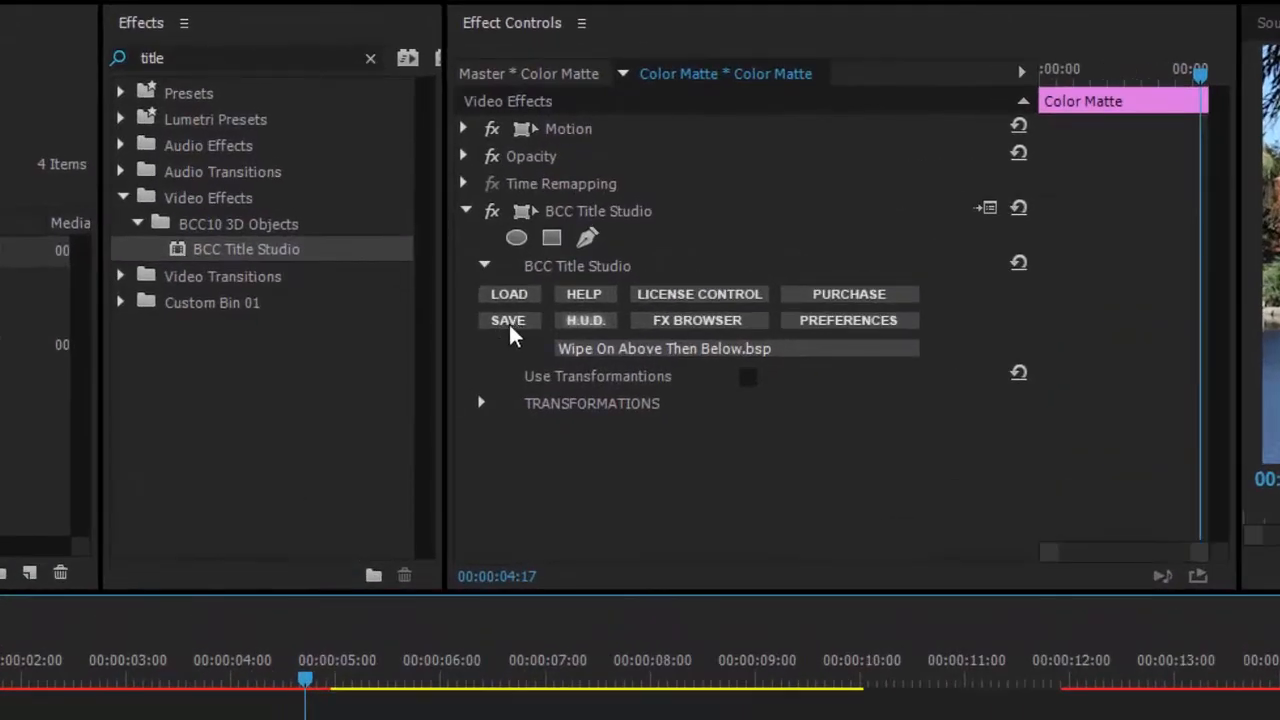
left_click(509, 322)
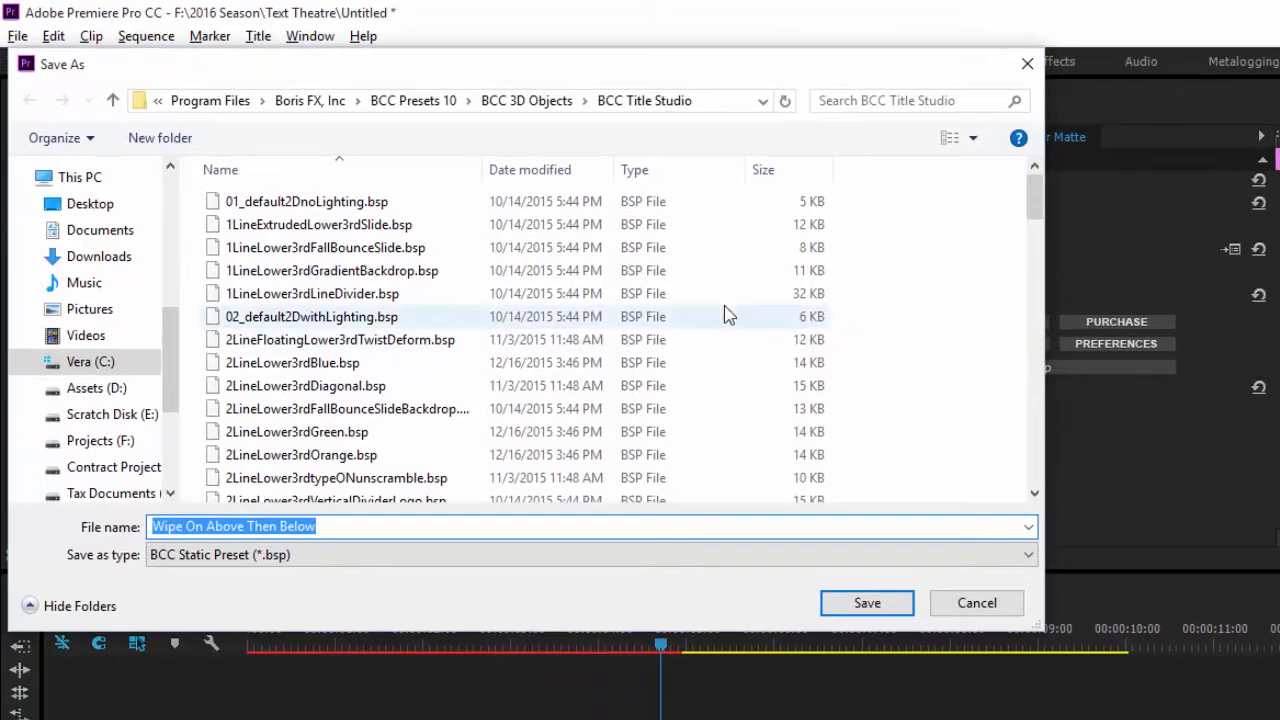
type("Staying in Bosto")
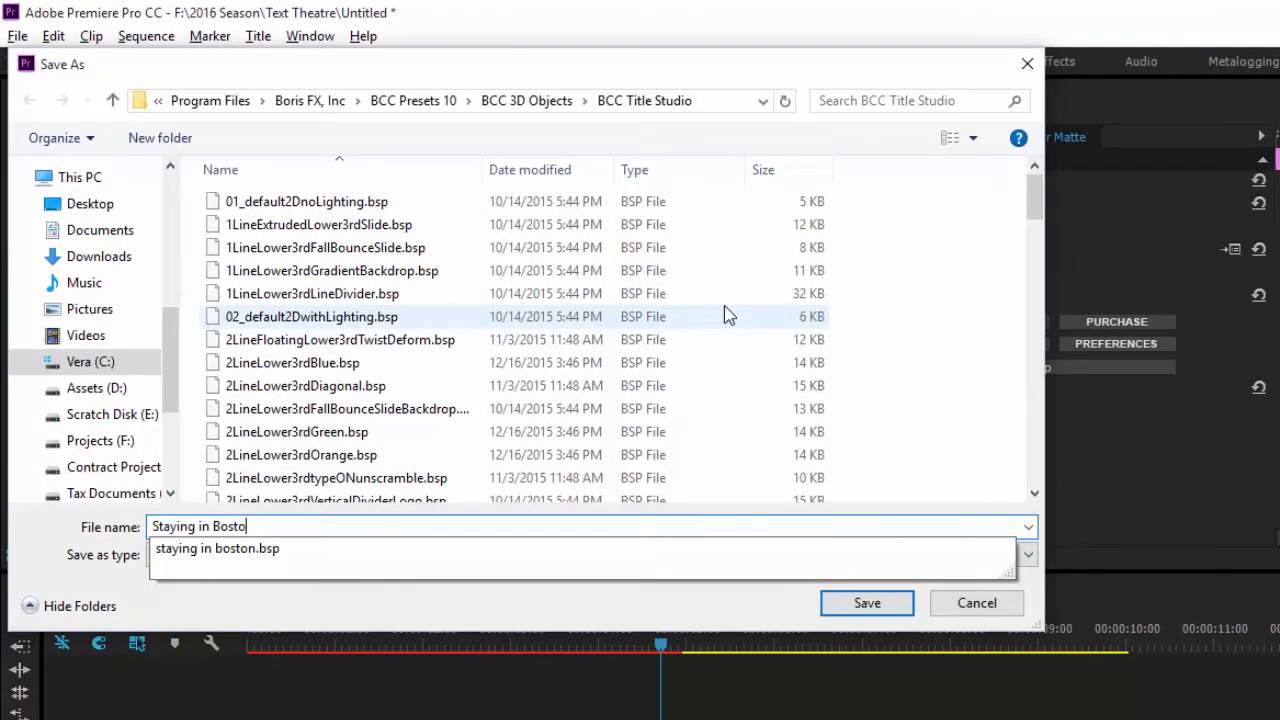
type("n 2")
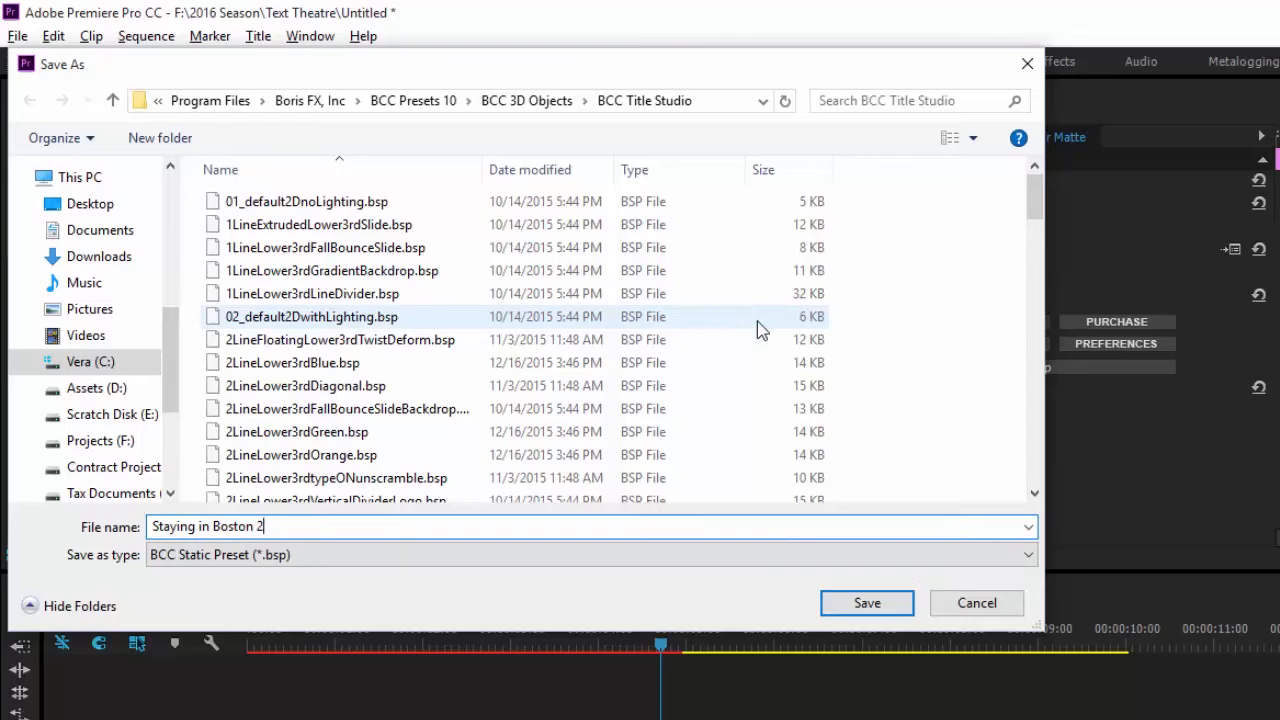
left_click(868, 603)
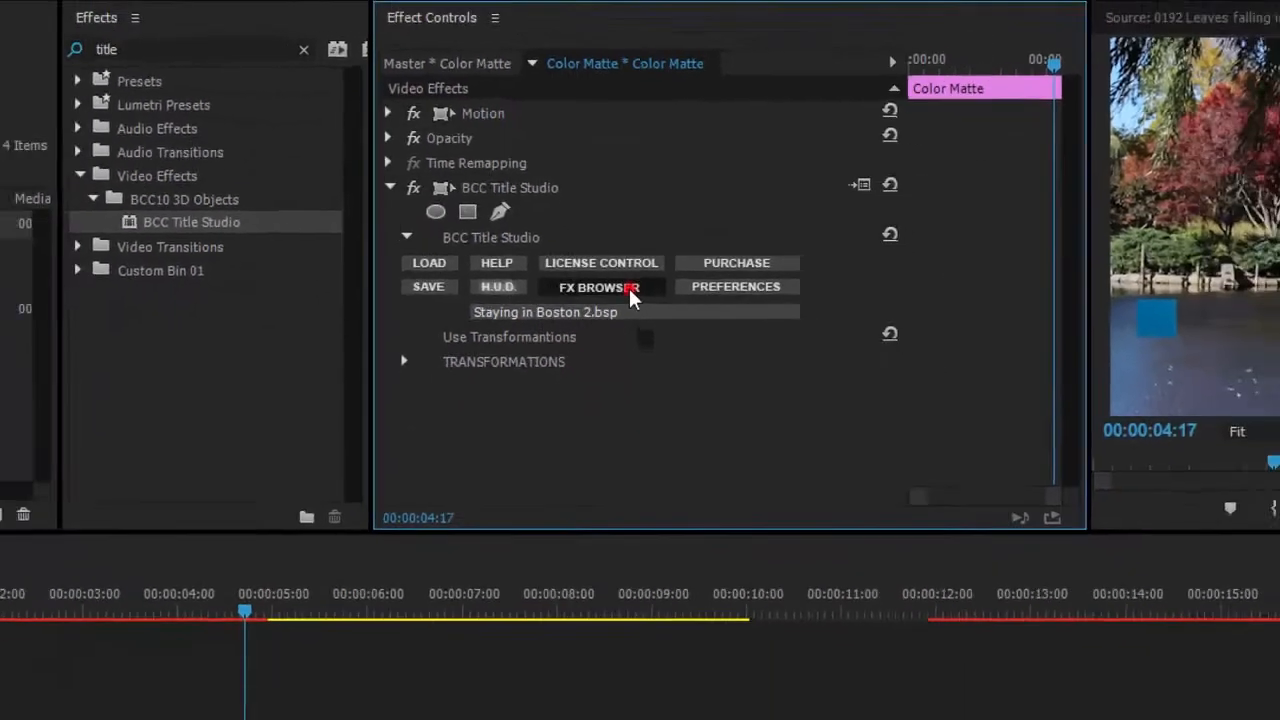
Step: Search the FX Browser presets for "staying in Boston" and apply Staying in Boston 2.bsp to the title clip
left_click(582, 359)
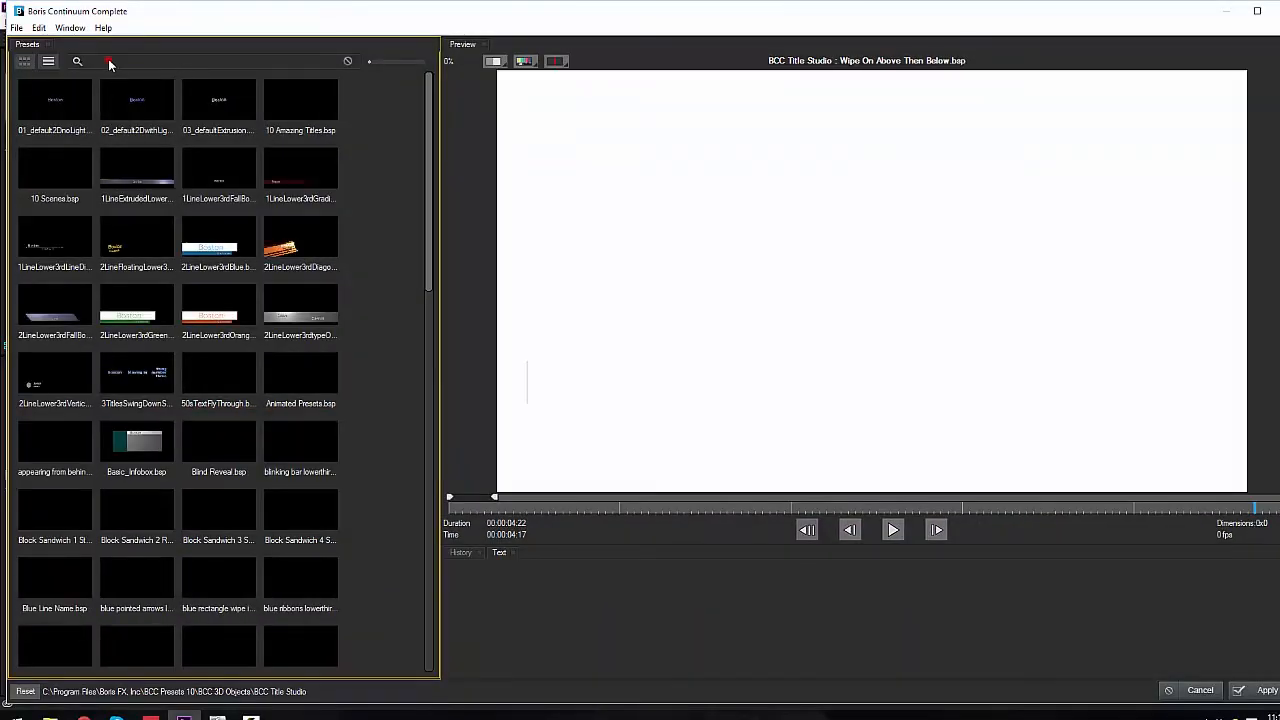
left_click(130, 62)
type("s")
type("ta")
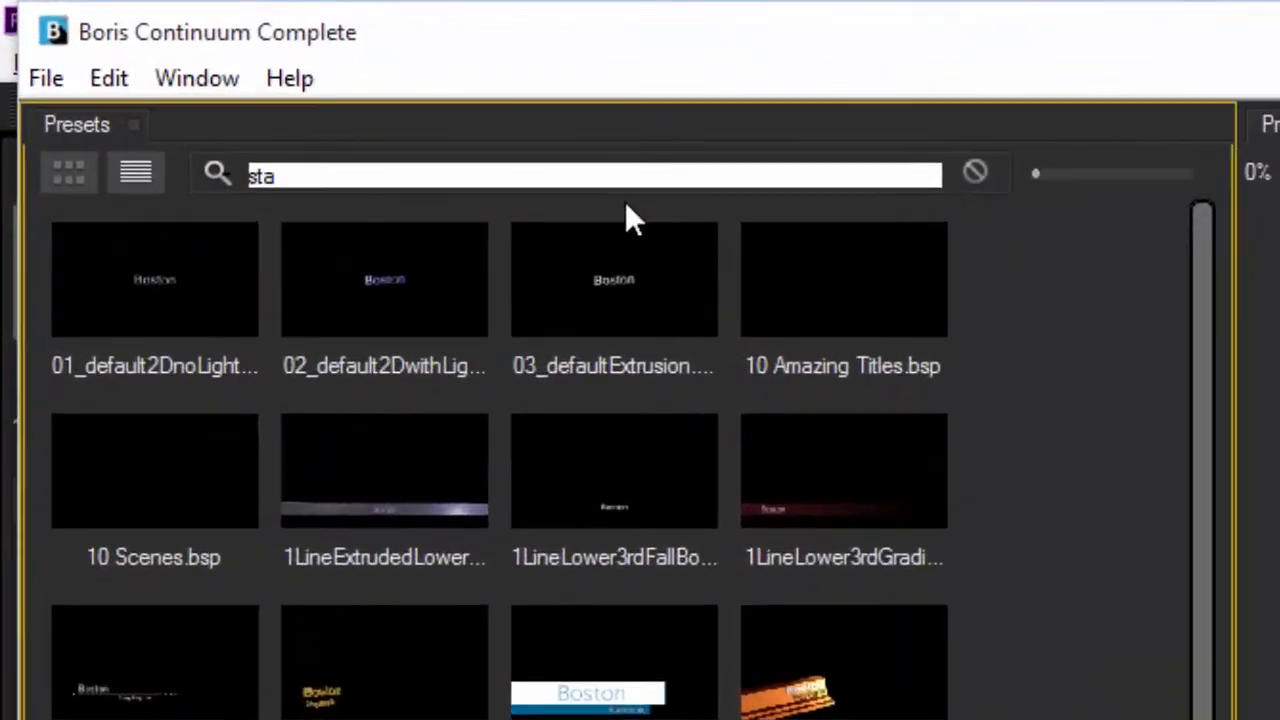
type("ying in Boston")
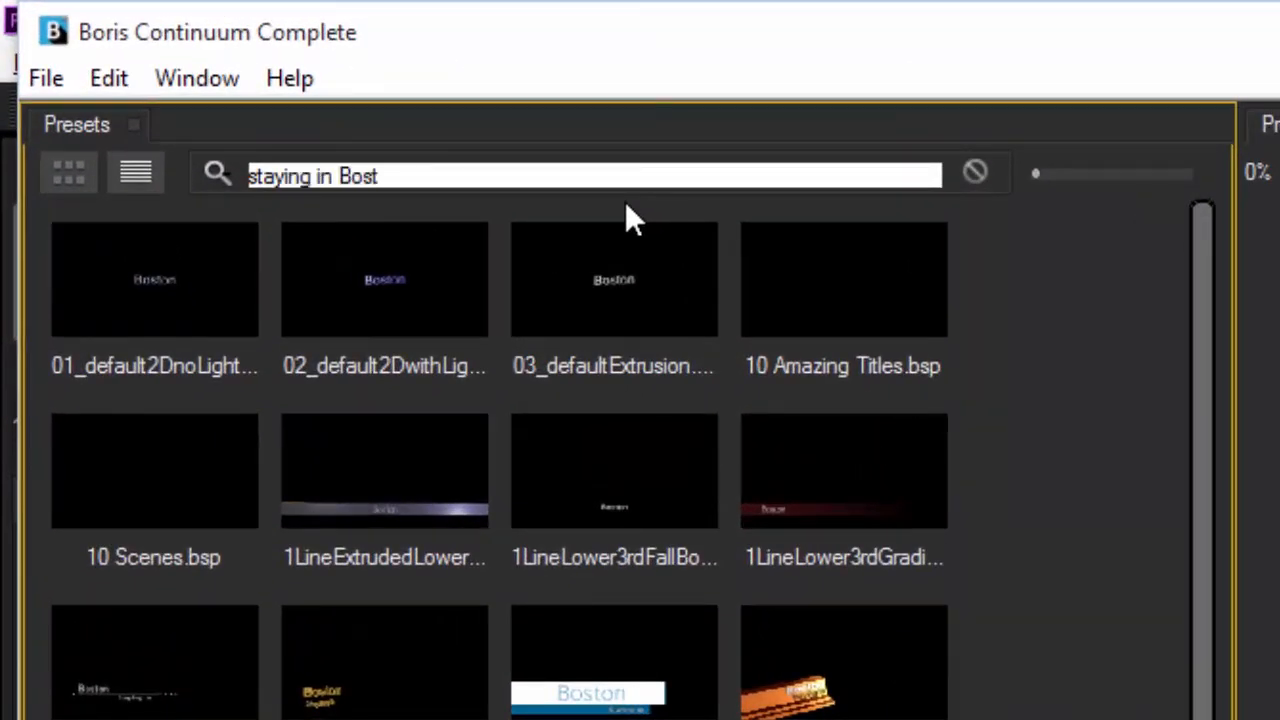
key("Return")
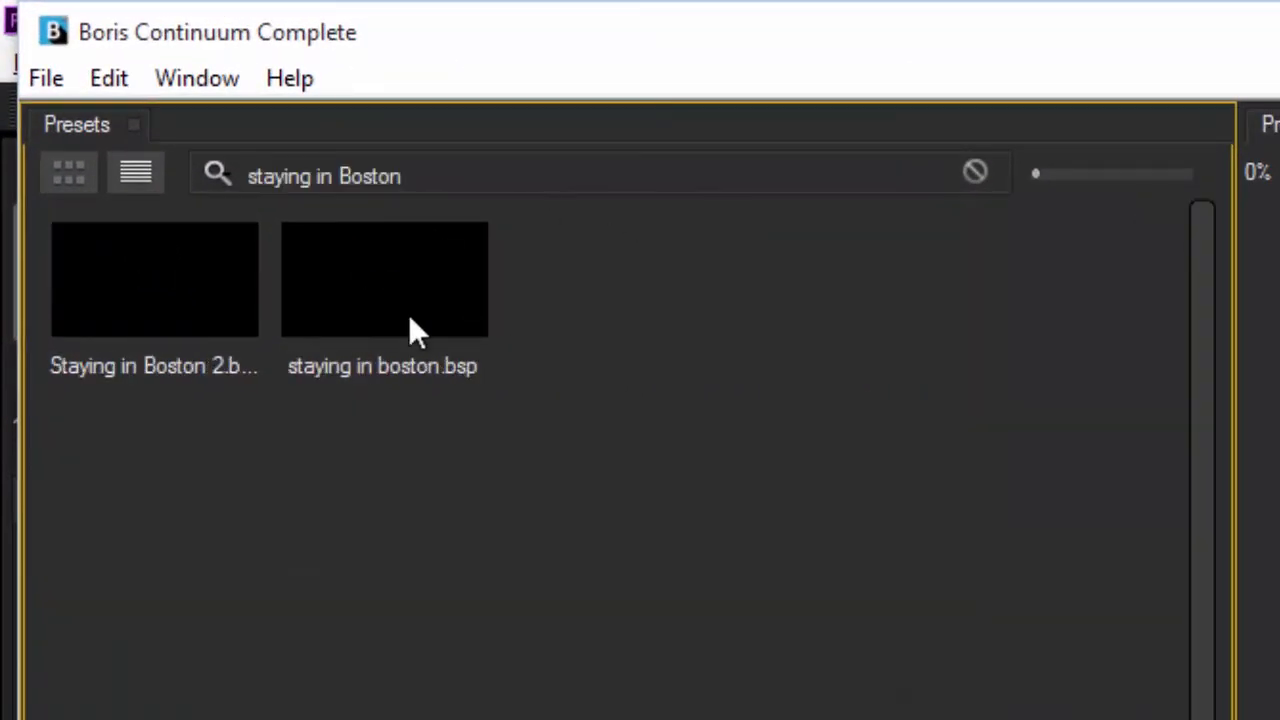
left_click(163, 310)
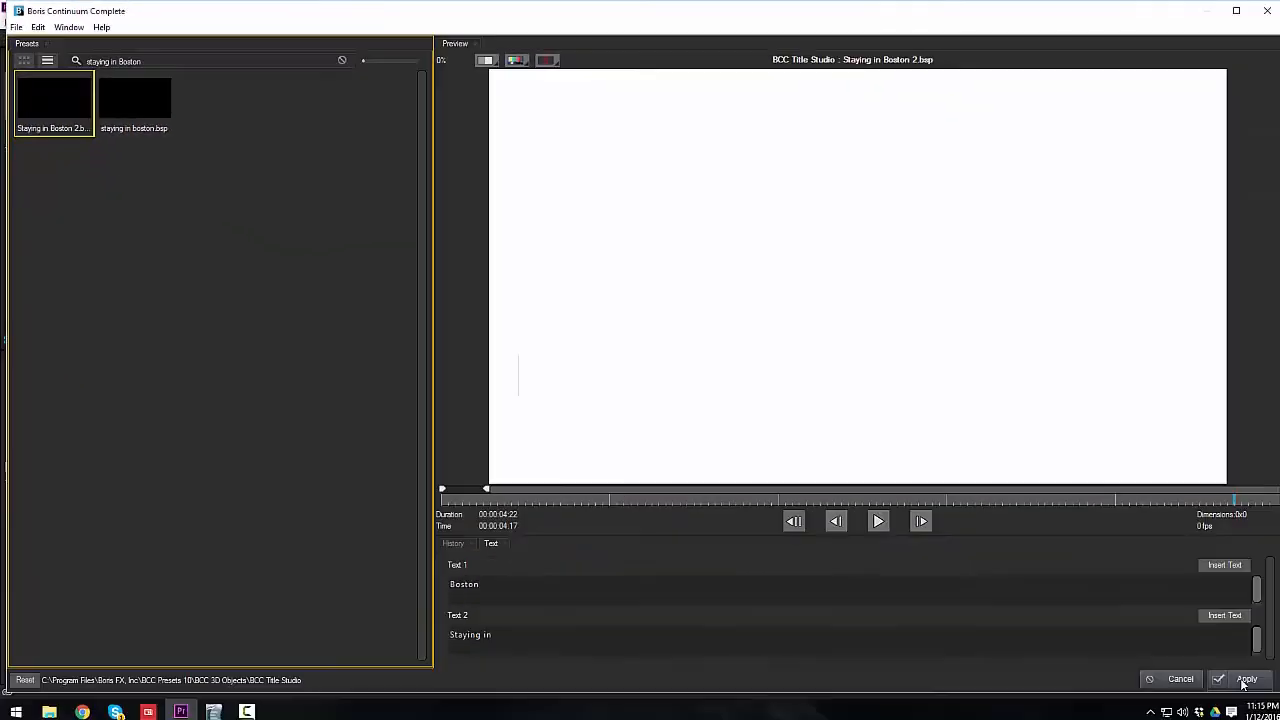
left_click(1236, 672)
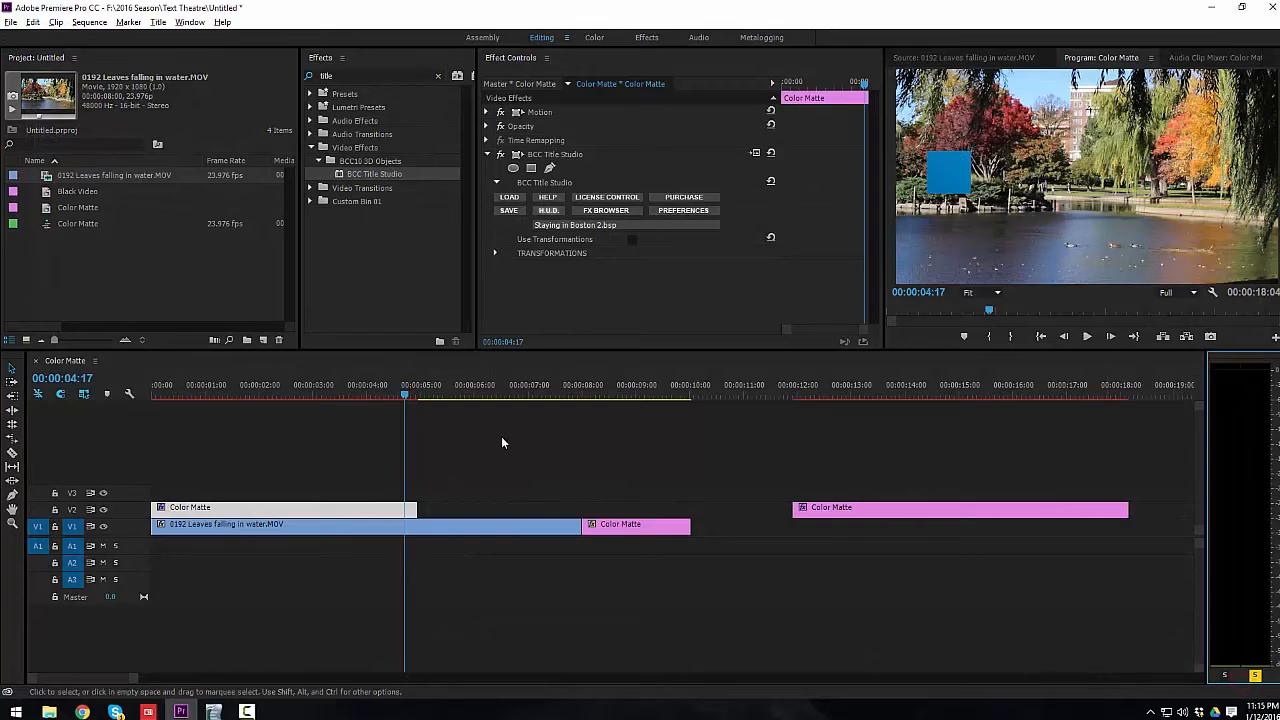
Step: Move the playhead to 00:00:03:04 and apply the 2LineLower3rdGreen.bsp preset from the FX Browser to the title clip
left_click(185, 387)
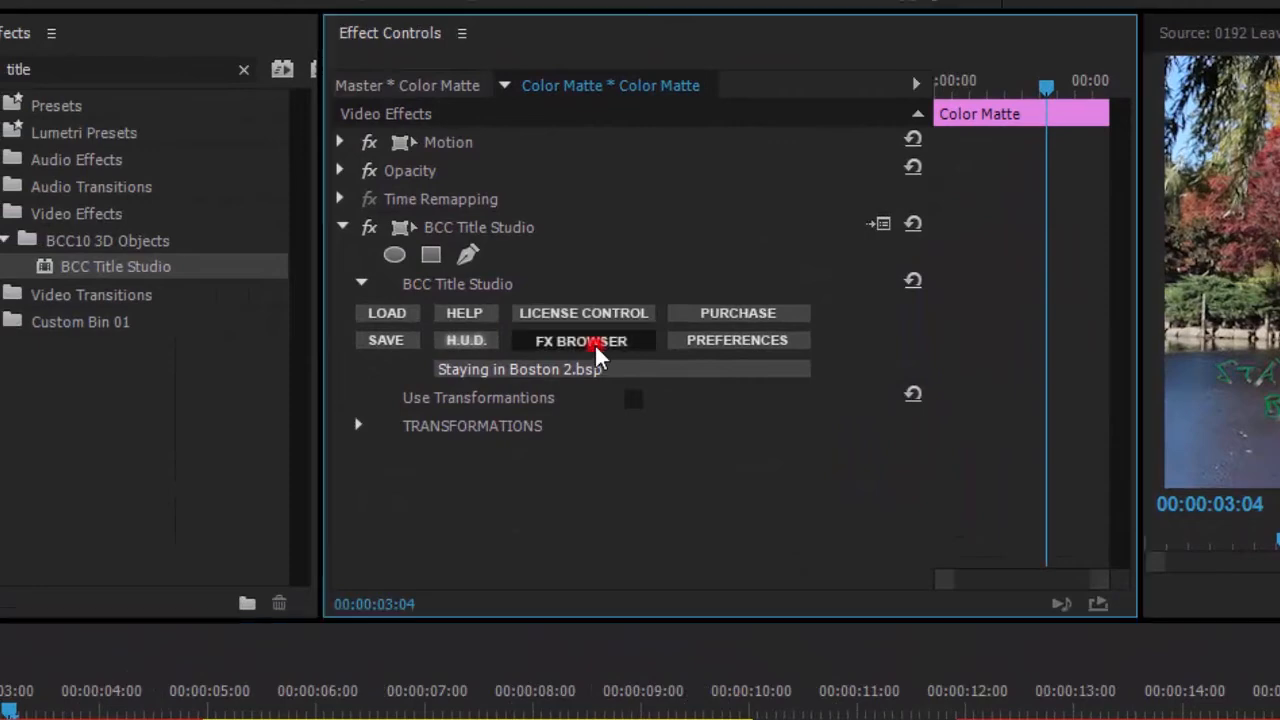
left_click(597, 355)
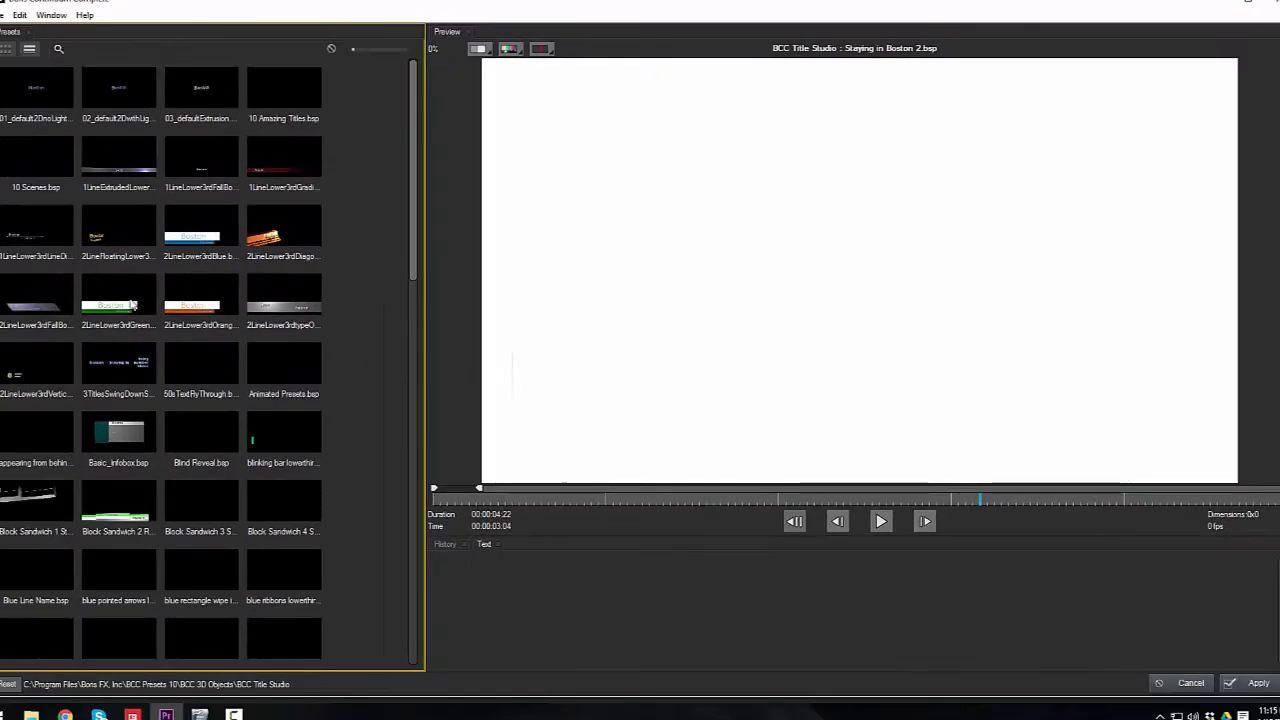
left_click(118, 301)
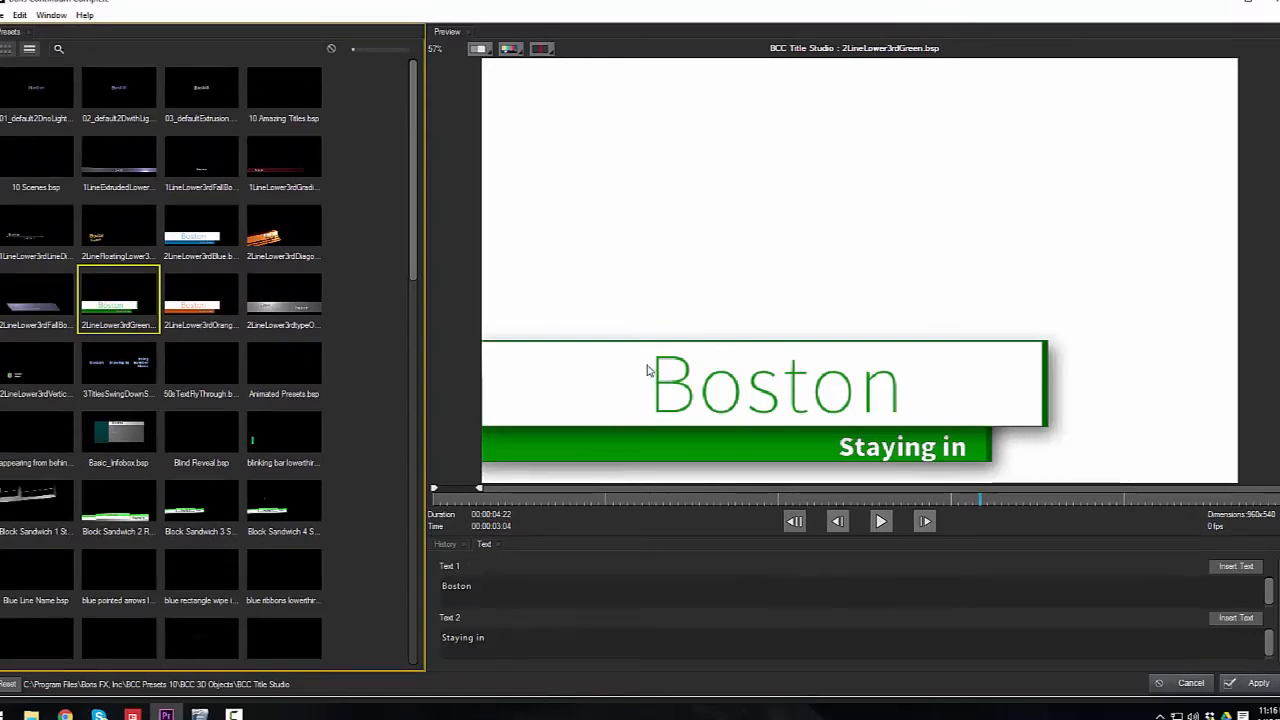
left_click(1243, 688)
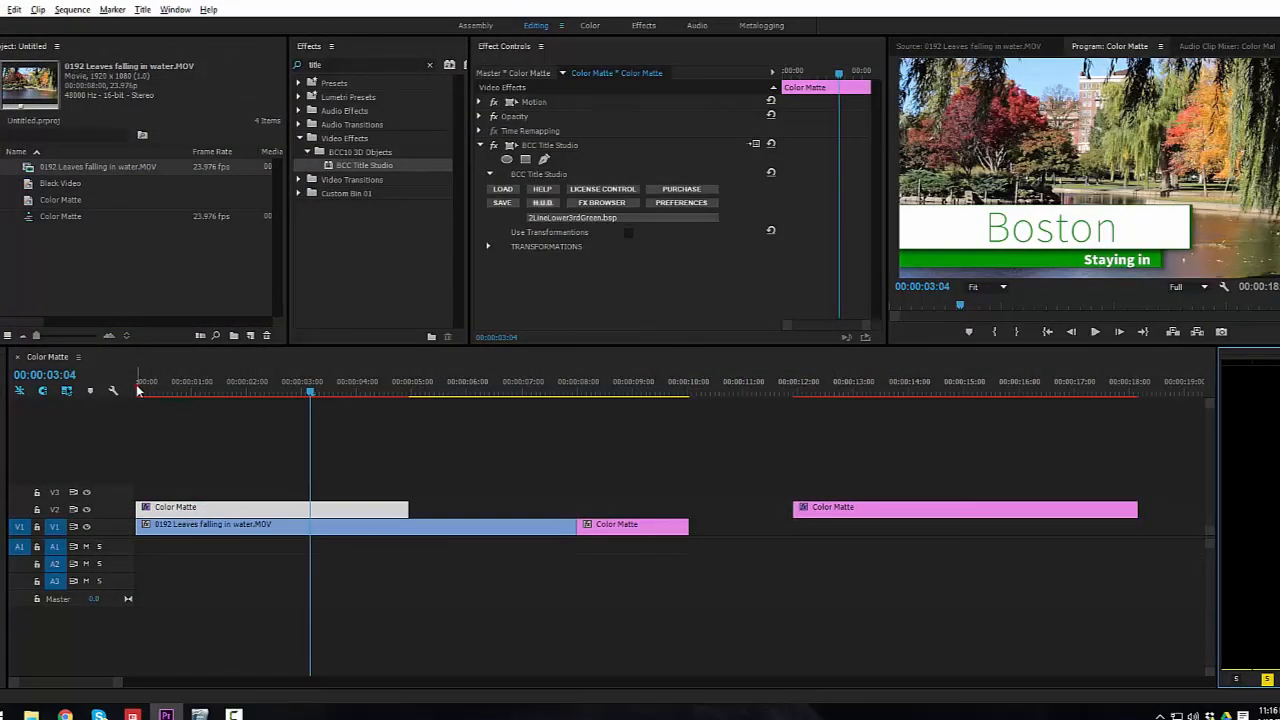
Step: Play the sequence from the start to review the green two-line lower third over the leaves footage
key("Home")
key("space")
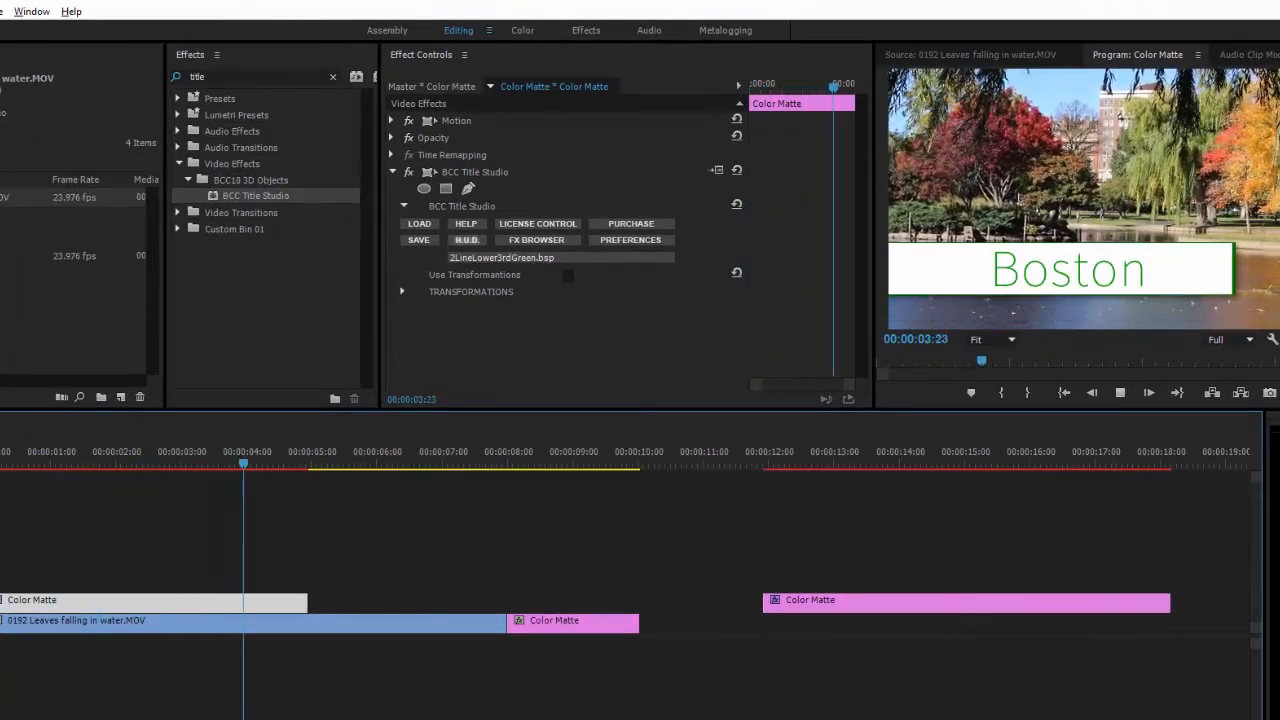
key("space")
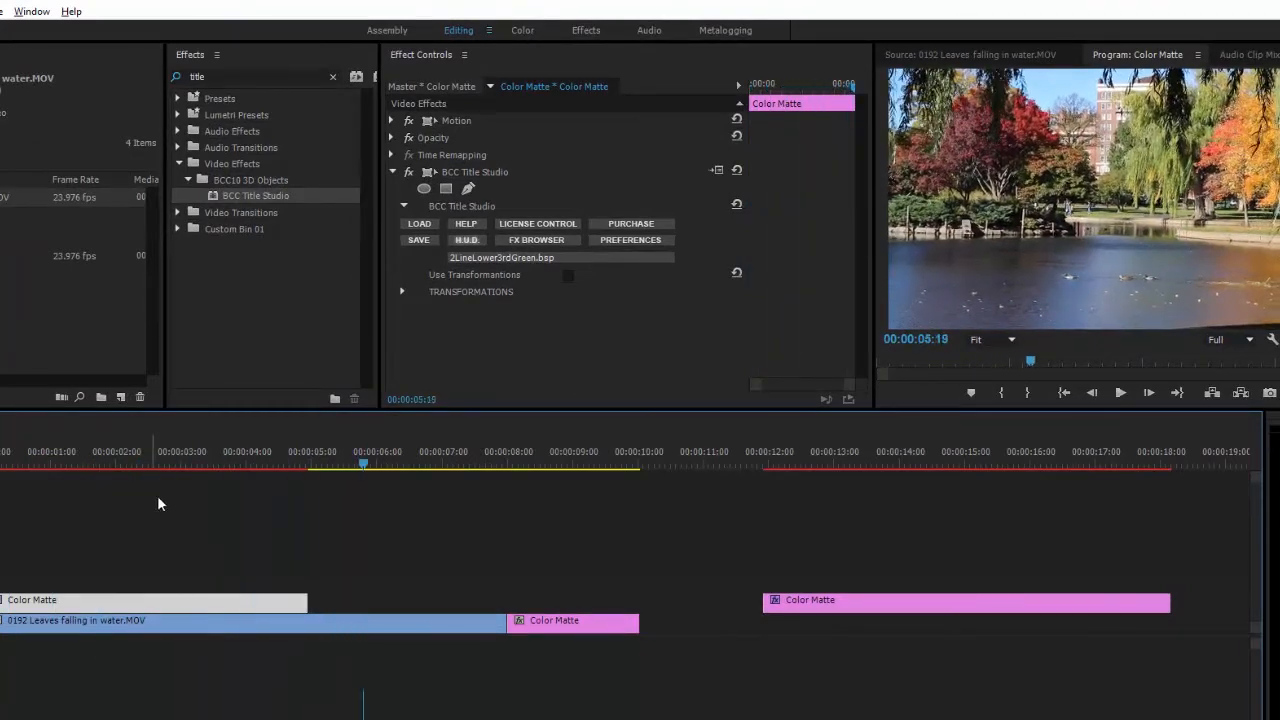
Step: Move the playhead to 00:00:02:12 and load the preset file Staying in Boston 2.bsp into the title clip's BCC Title Studio effect
left_click(150, 455)
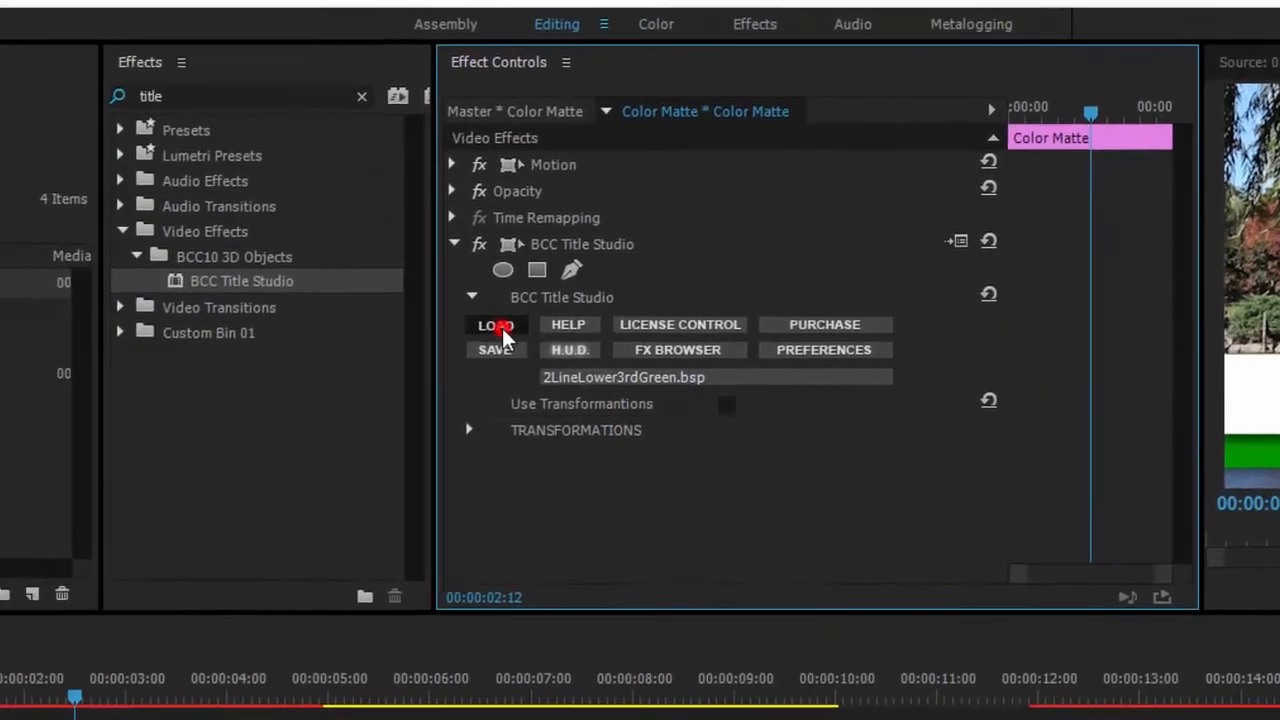
left_click(187, 318)
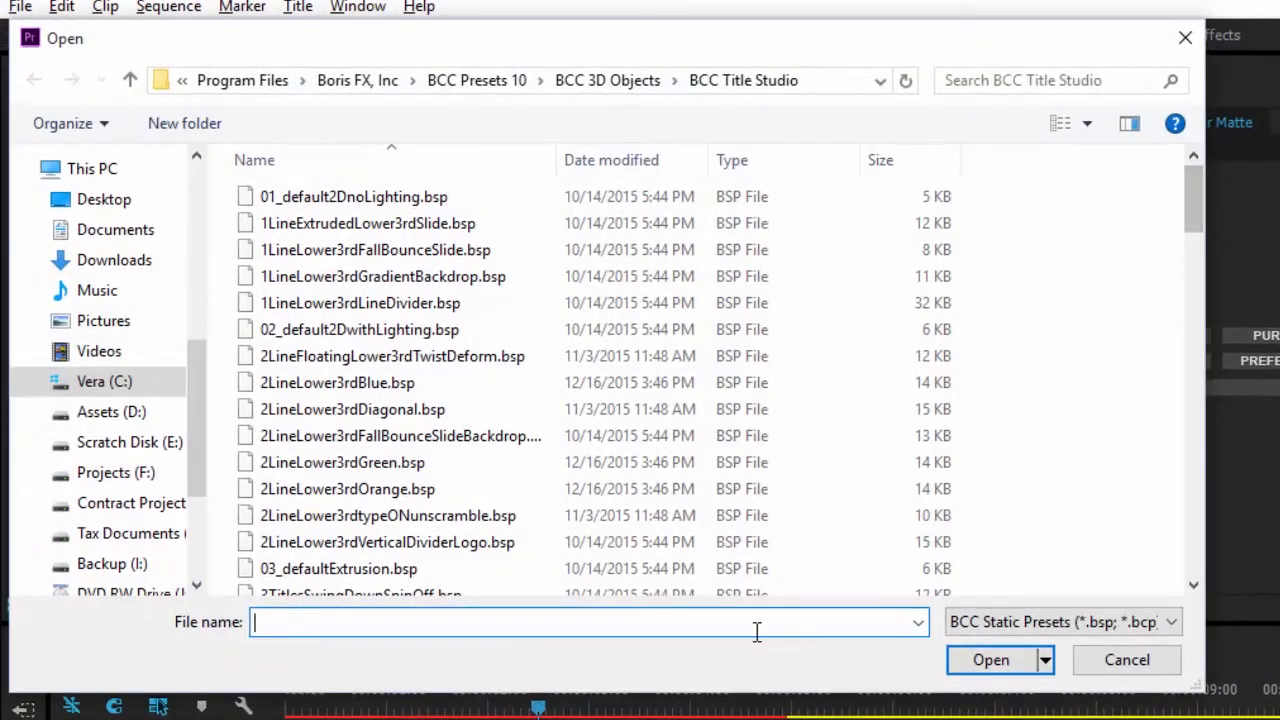
type("staying")
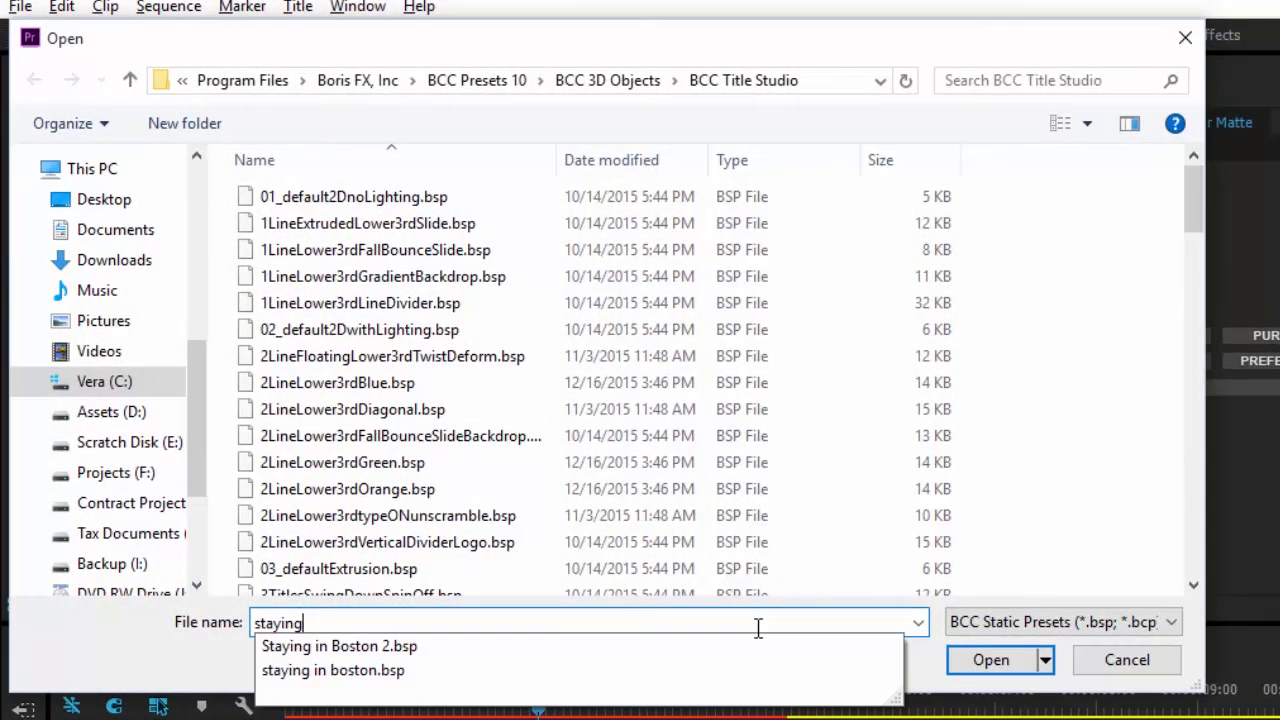
key("Down")
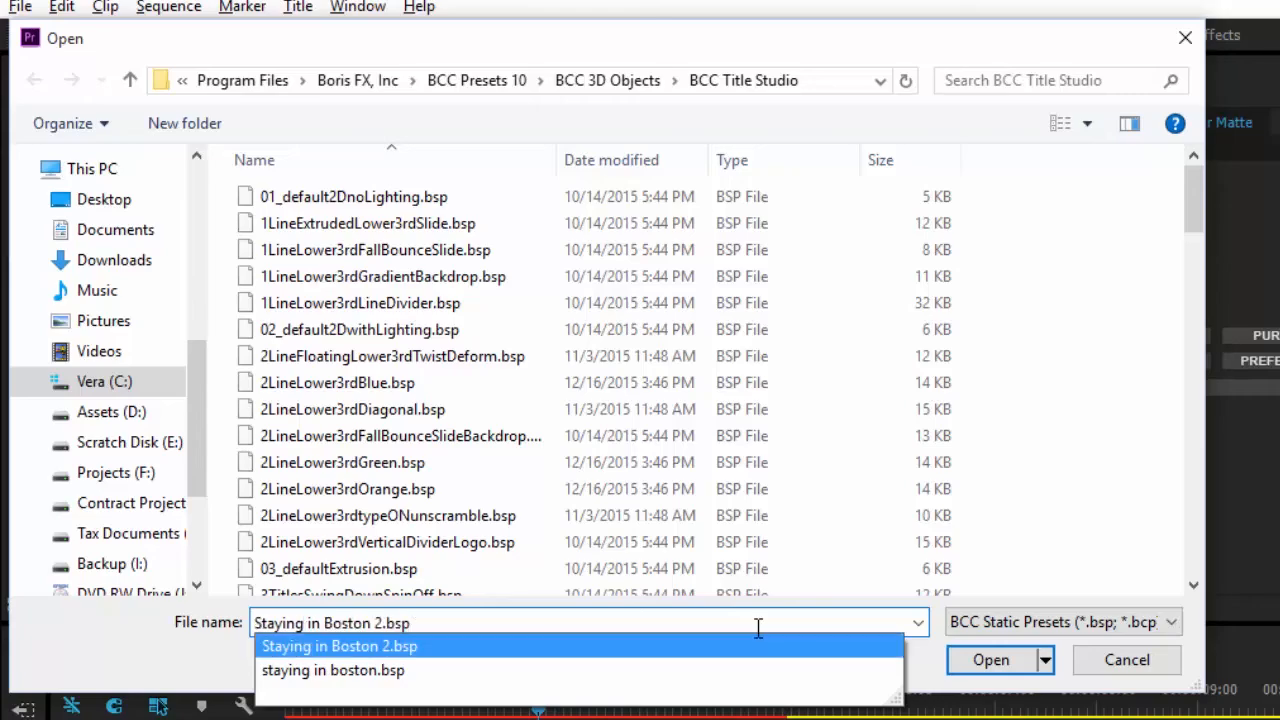
key("Return")
key("Return")
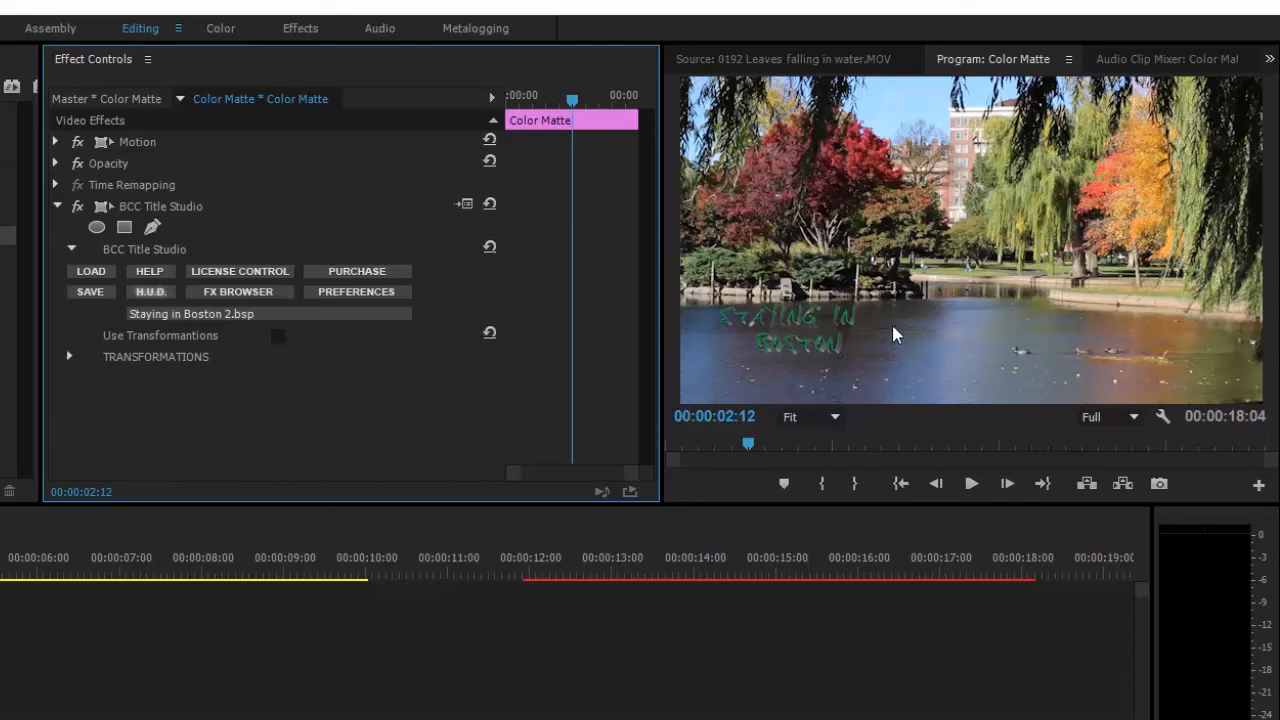
Step: Play the sequence from the start to review the reloaded "Staying in Boston" title animation
key("Home")
key("space")
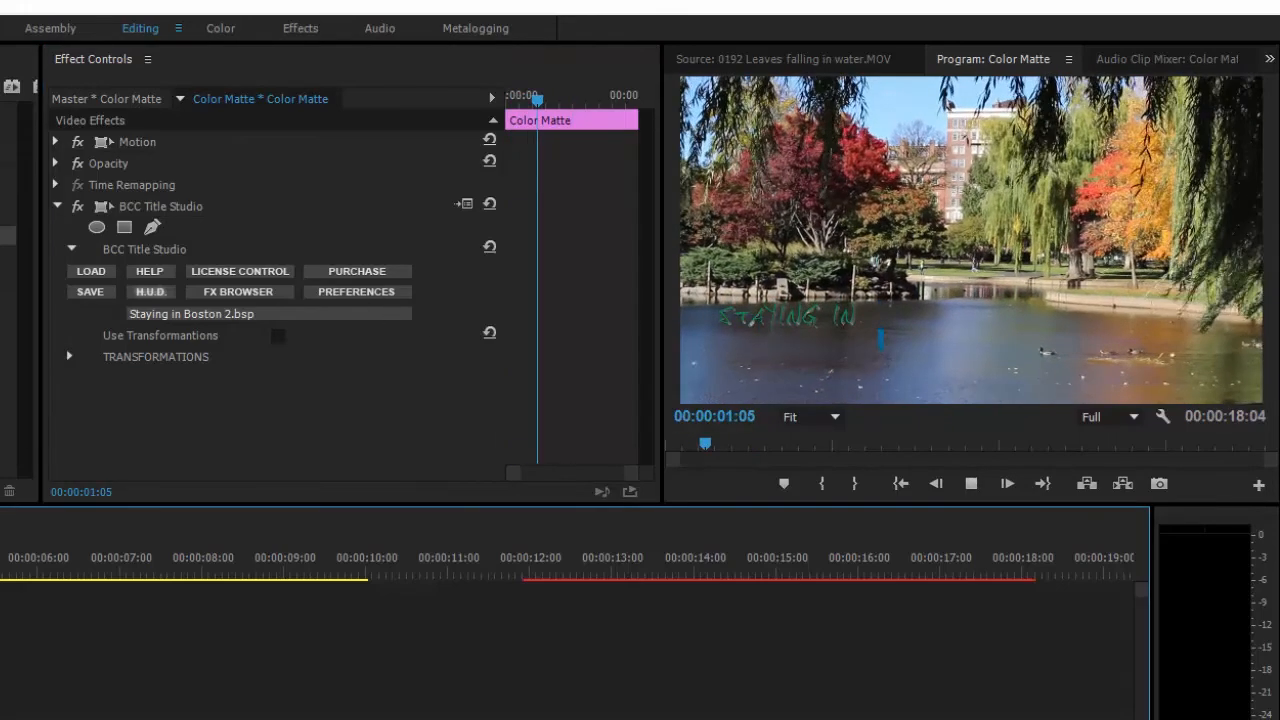
key("space")
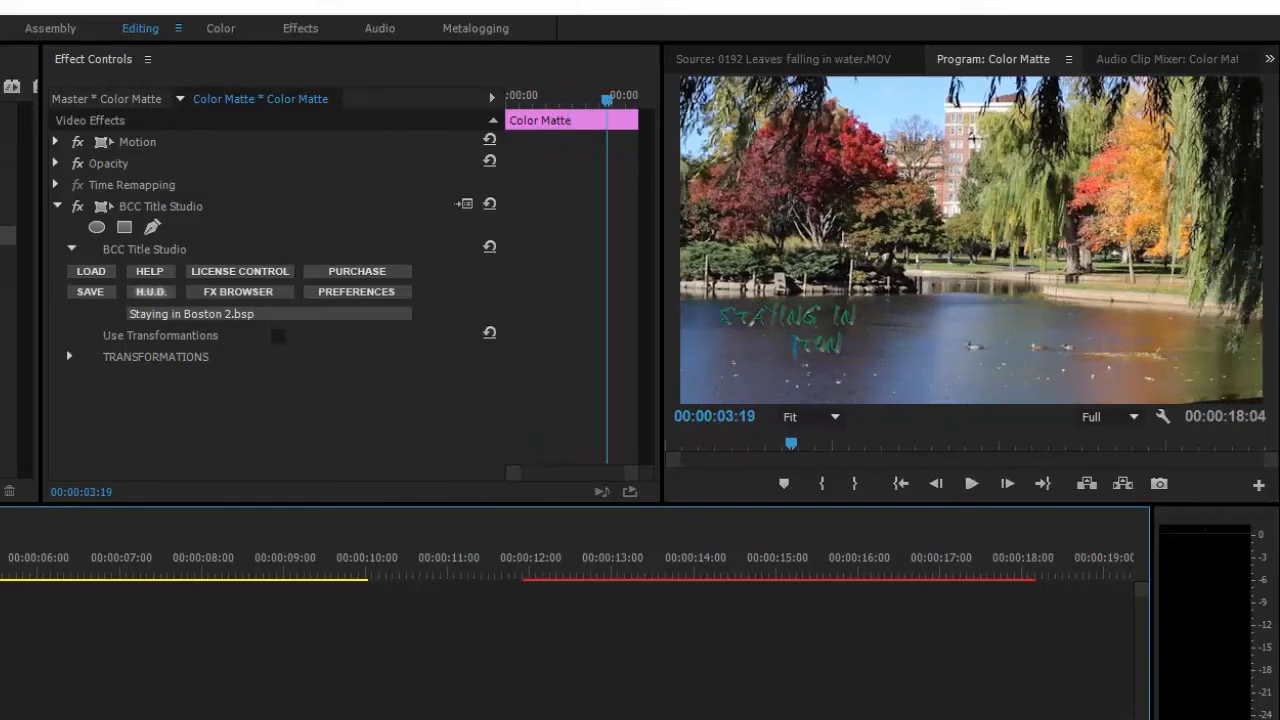